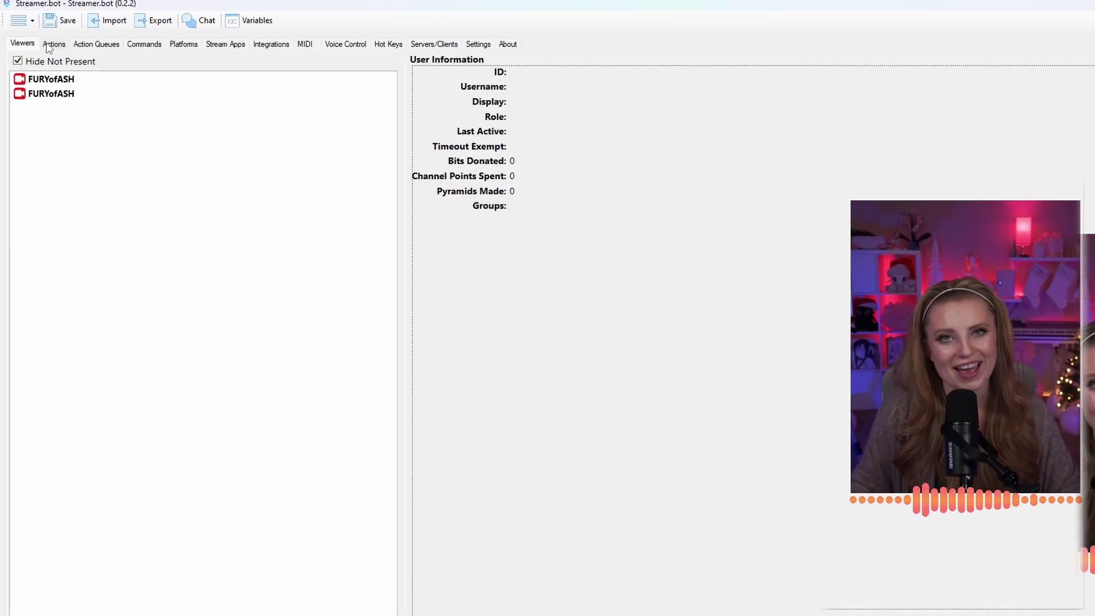
- Add a new action to the Channel points group in the Actions list
{"action": "left_click", "coordinate": [75, 51]}
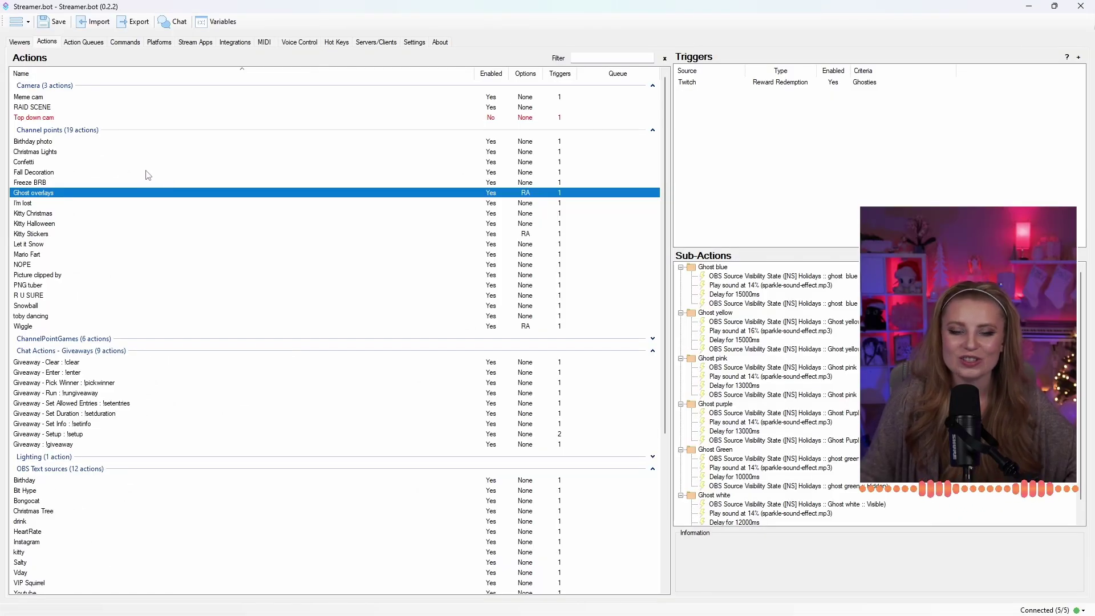
{"action": "right_click", "coordinate": [139, 162]}
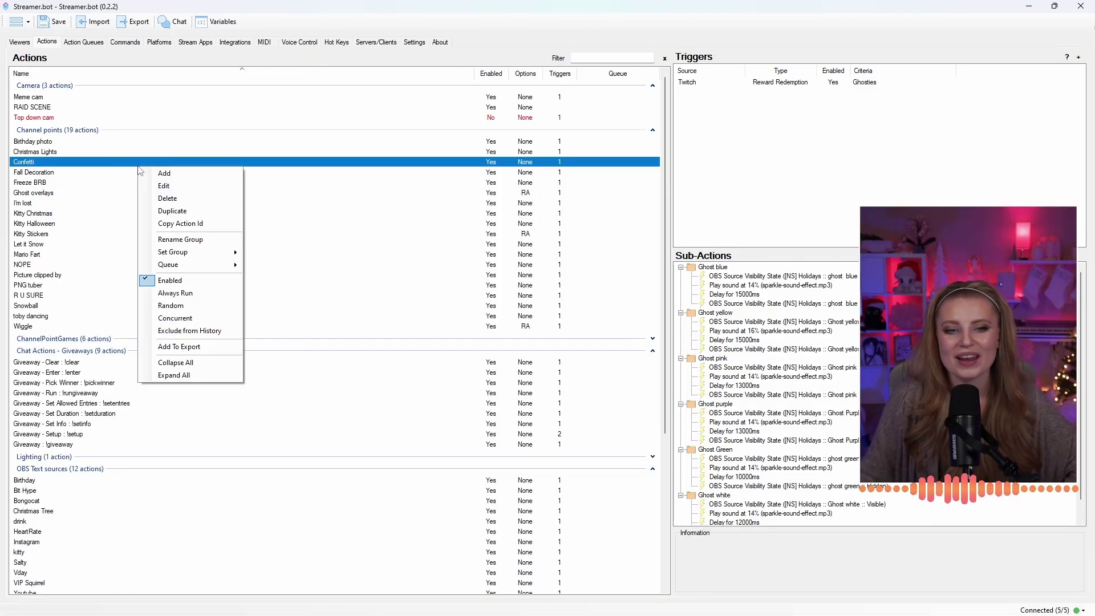
{"action": "left_click", "coordinate": [167, 172]}
{"action": "left_click_drag", "start_coordinate": [523, 258], "coordinate": [318, 226]}
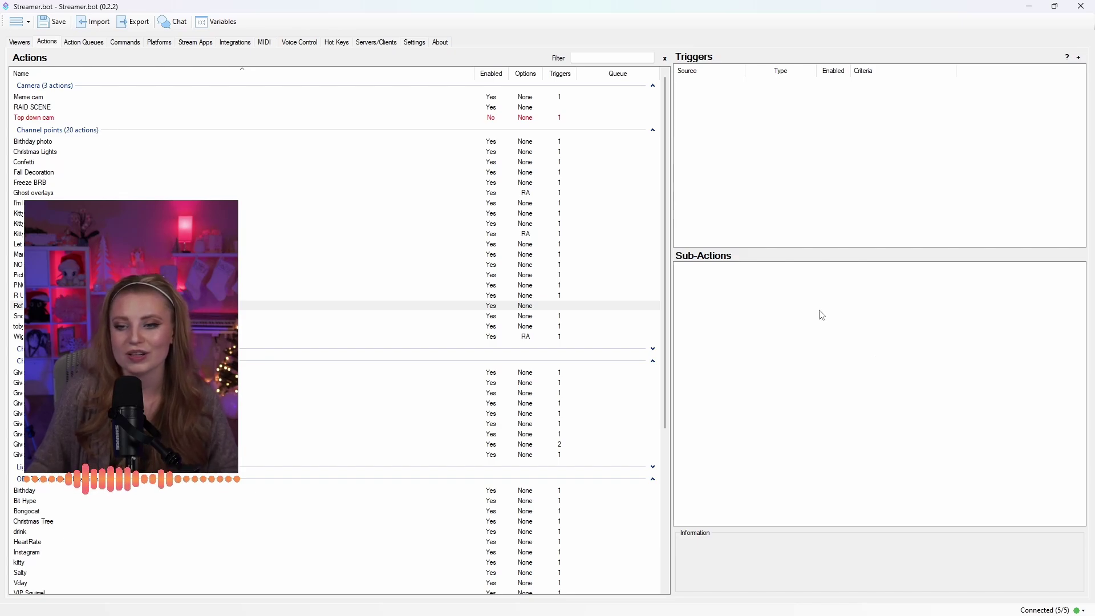
- Add a Twitch Get User Info for Target sub-action with Source Type User
{"action": "right_click", "coordinate": [717, 302]}
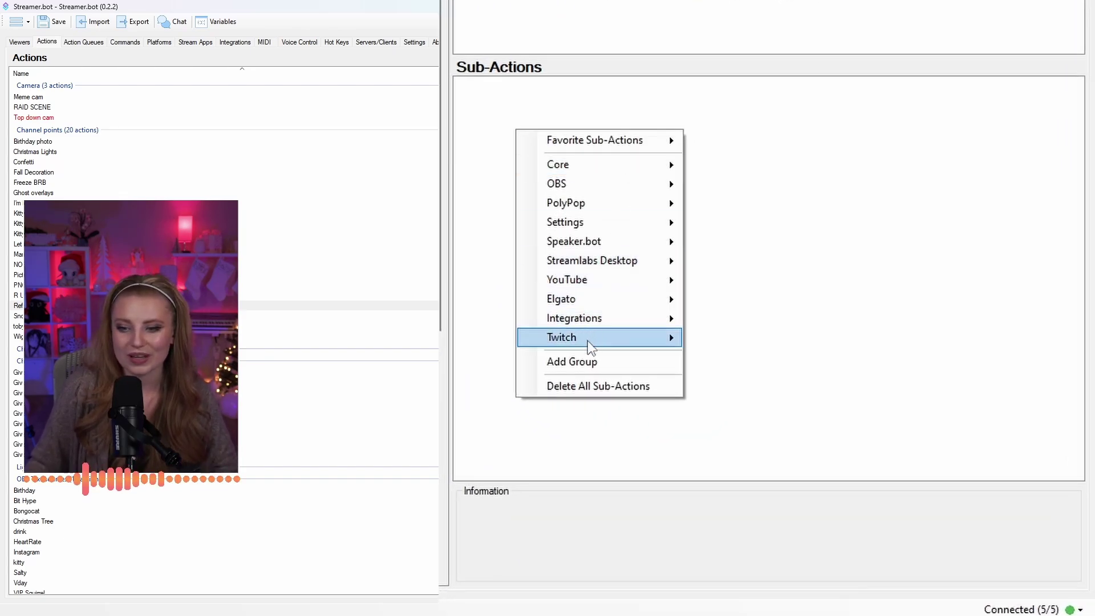
{"action": "mouse_move", "coordinate": [588, 341]}
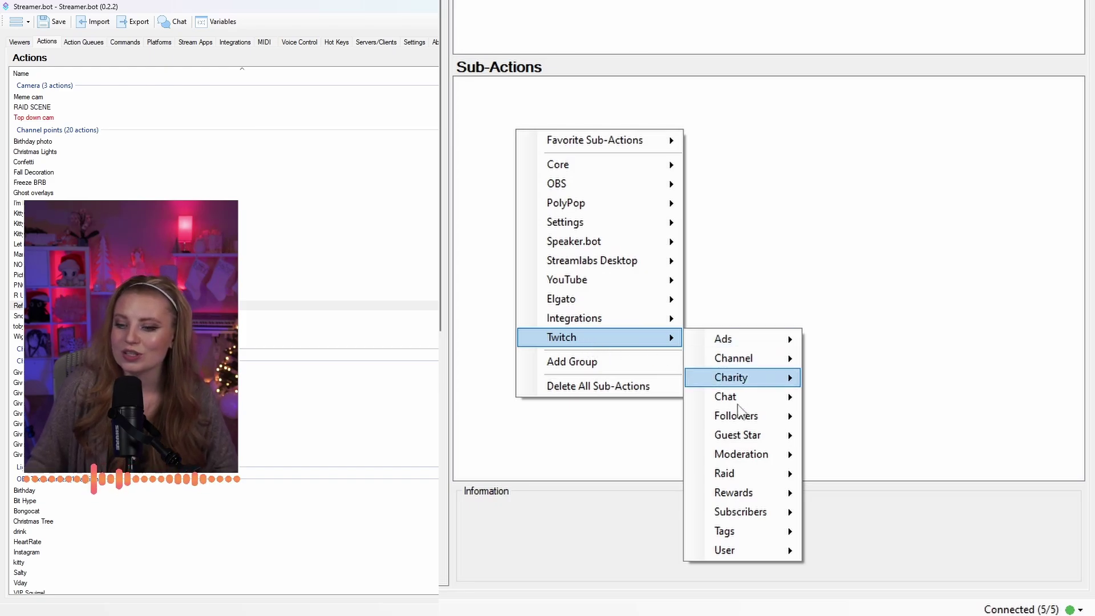
{"action": "mouse_move", "coordinate": [763, 553]}
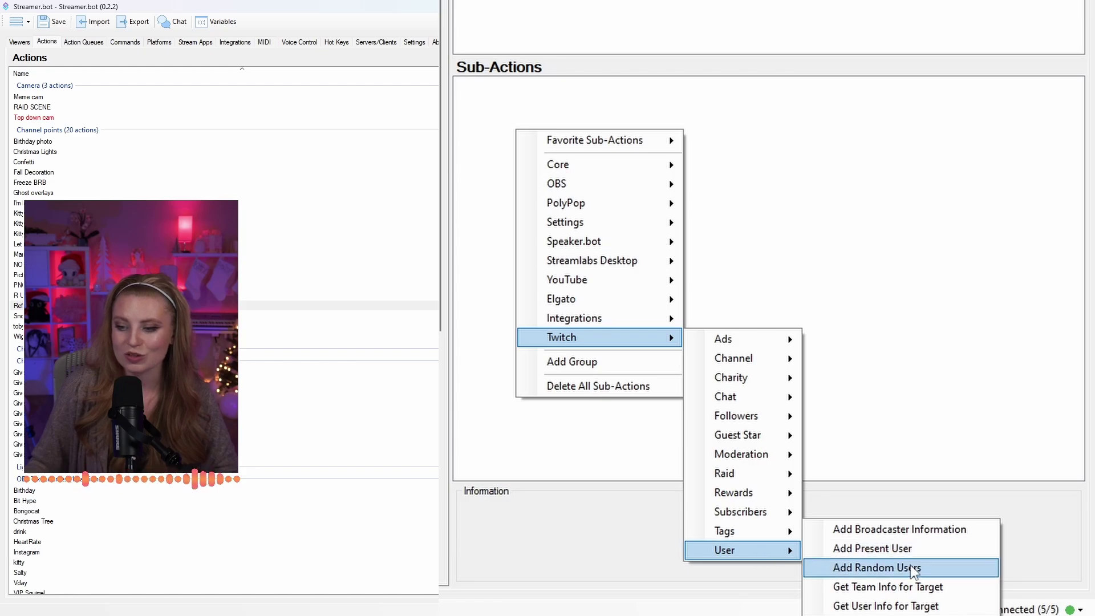
{"action": "left_click", "coordinate": [878, 607]}
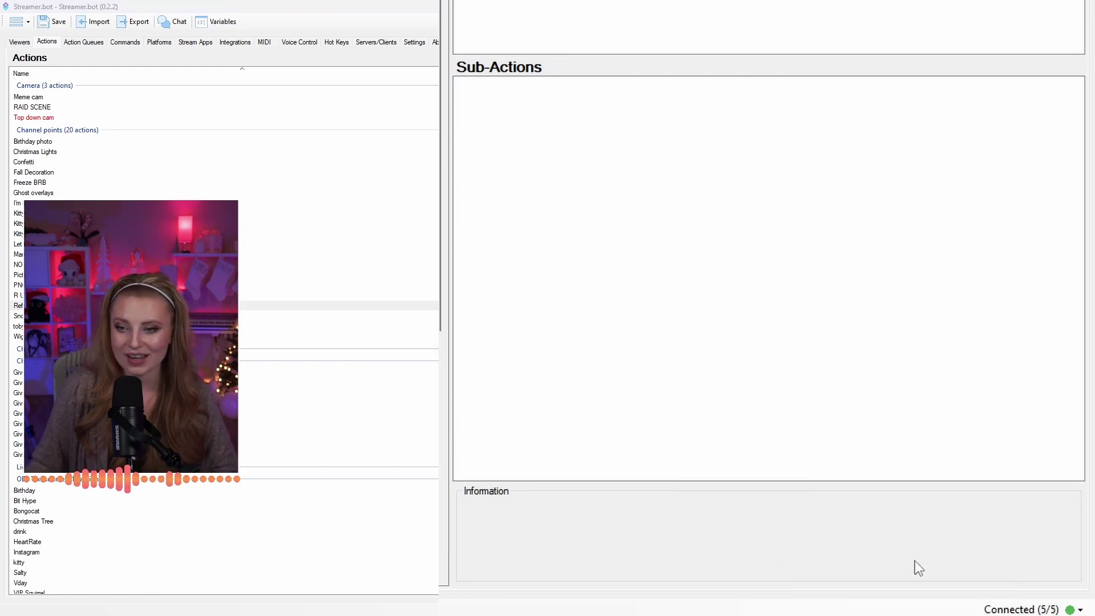
{"action": "left_click", "coordinate": [570, 282]}
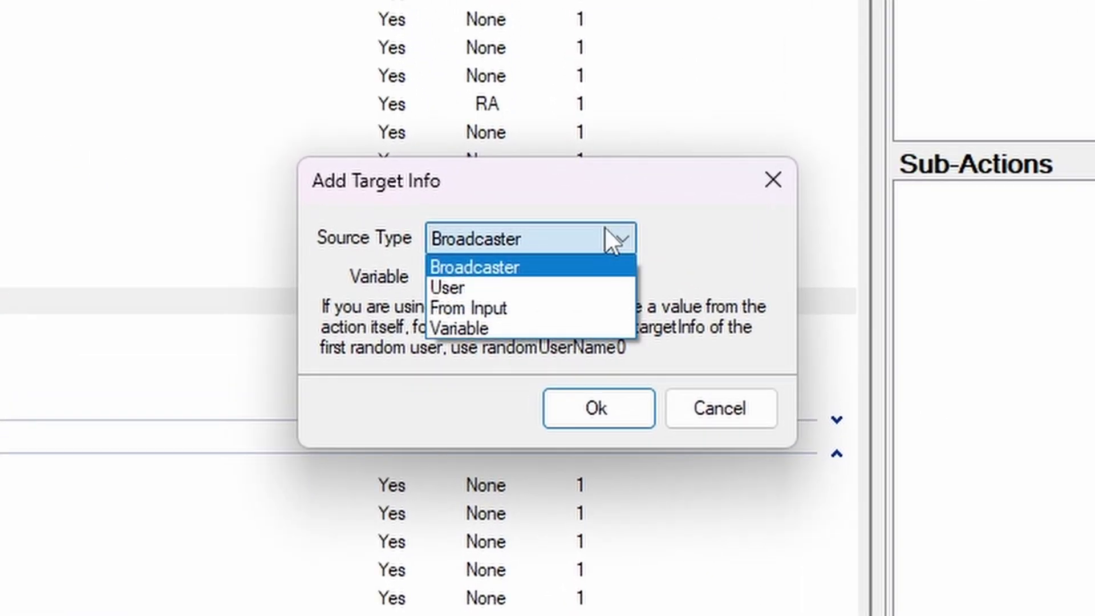
{"action": "left_click", "coordinate": [505, 296]}
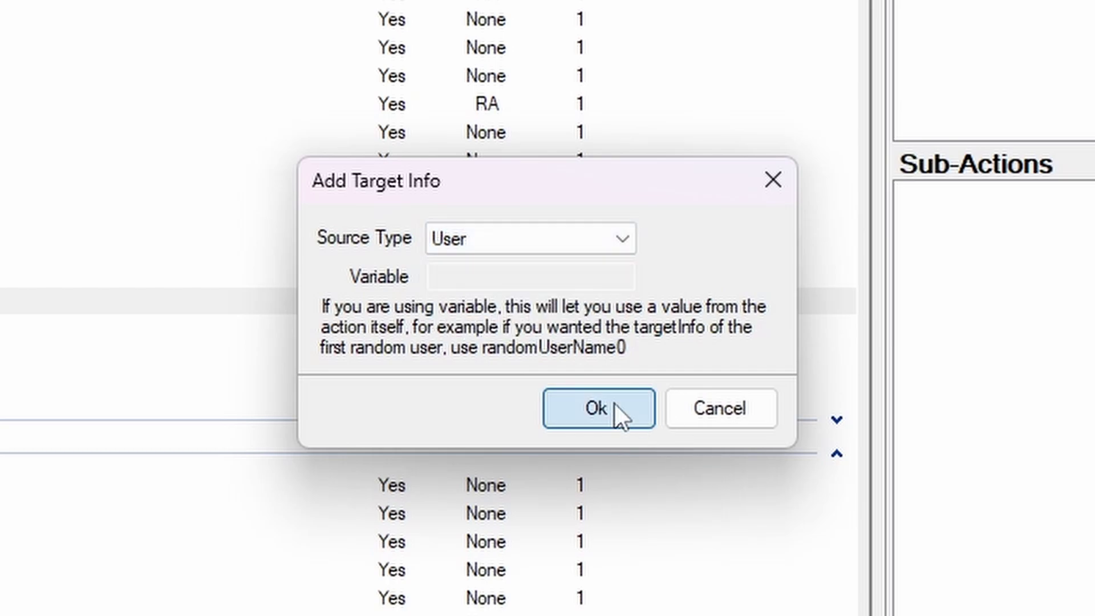
{"action": "left_click", "coordinate": [615, 404]}
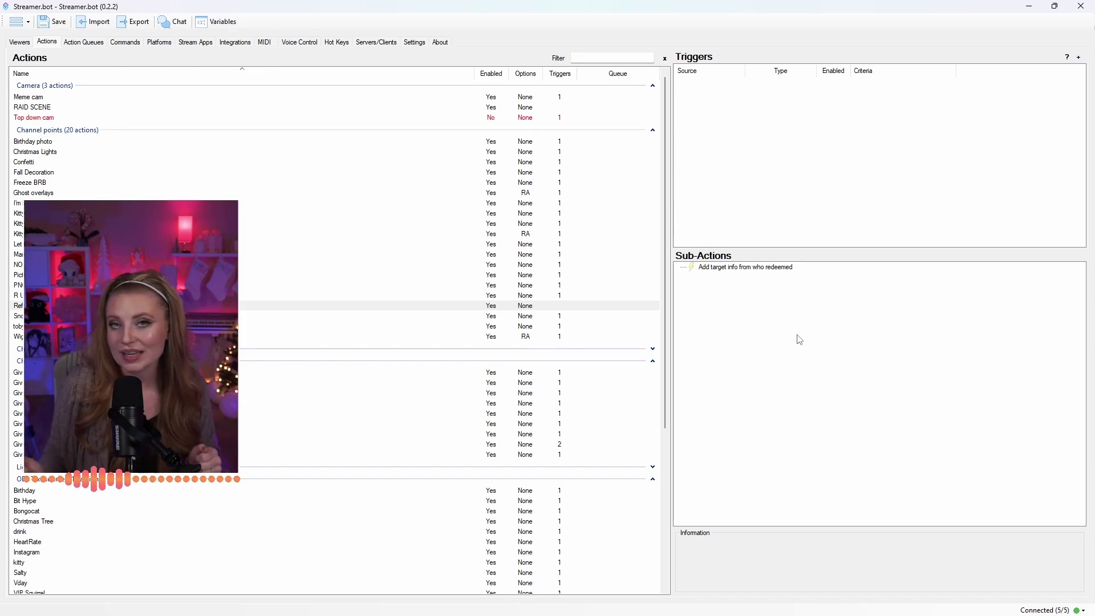
- Add an OBS Get Current Scene sub-action
{"action": "right_click", "coordinate": [732, 308]}
{"action": "mouse_move", "coordinate": [769, 343]}
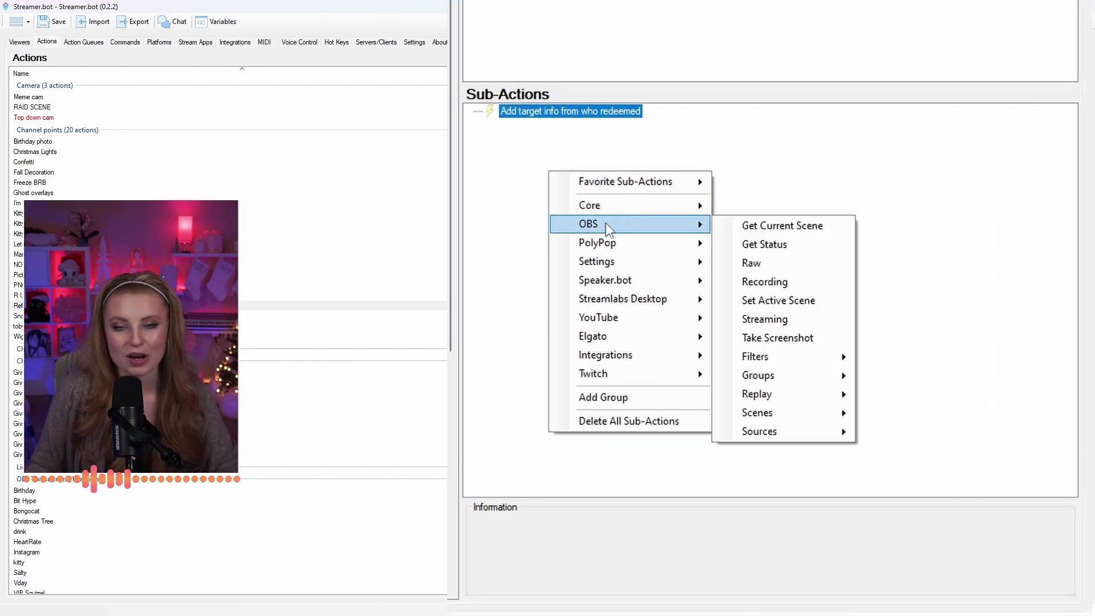
{"action": "left_click", "coordinate": [770, 229]}
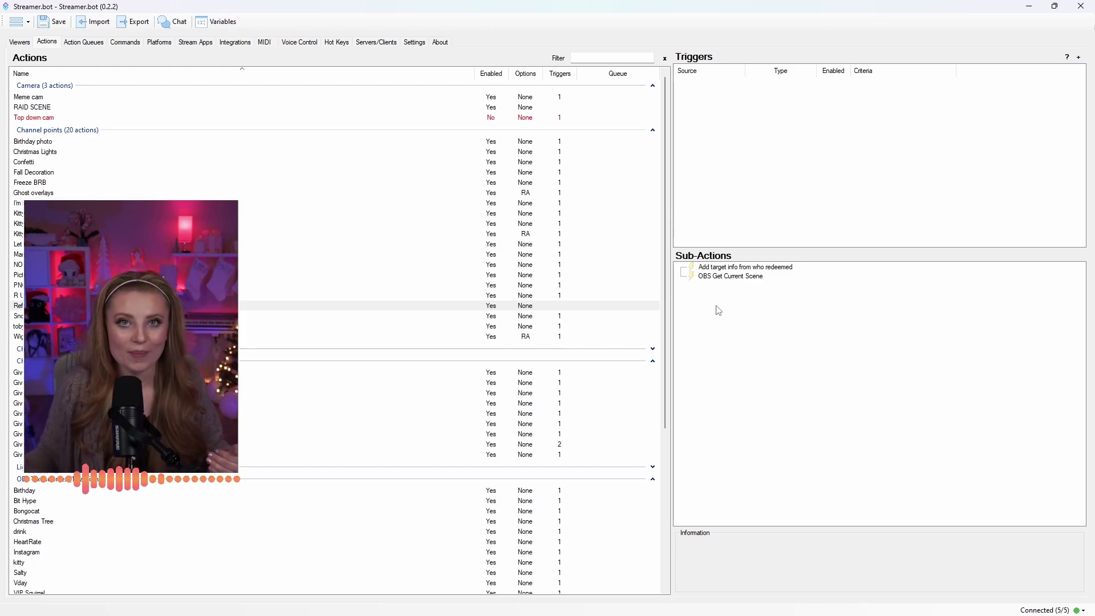
- Add a Set Argument sub-action storing %currentScene% as previous_scene
{"action": "right_click", "coordinate": [718, 308]}
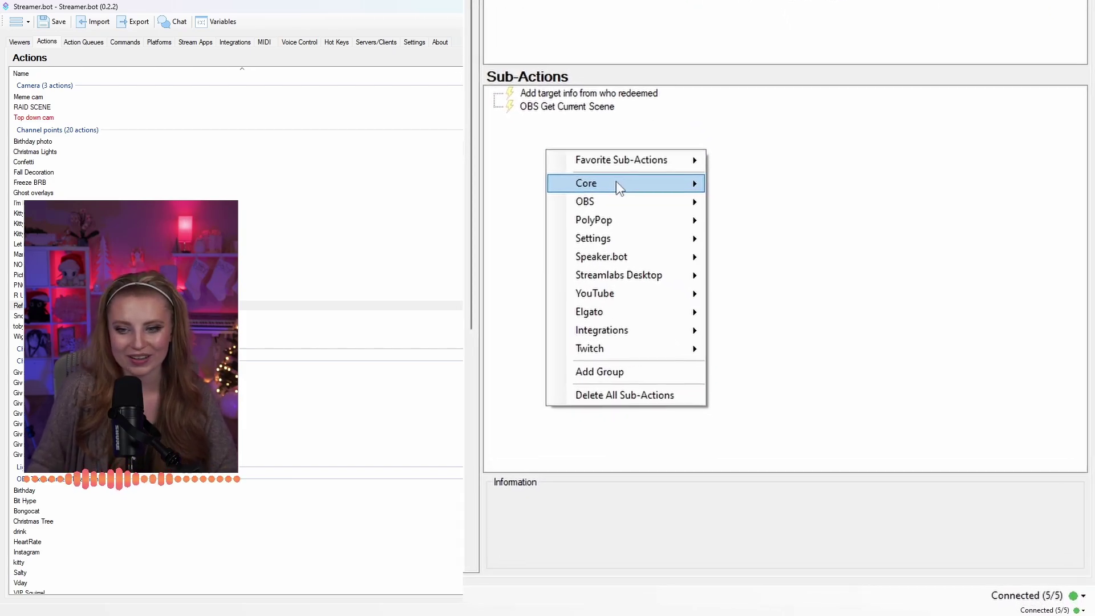
{"action": "mouse_move", "coordinate": [766, 330]}
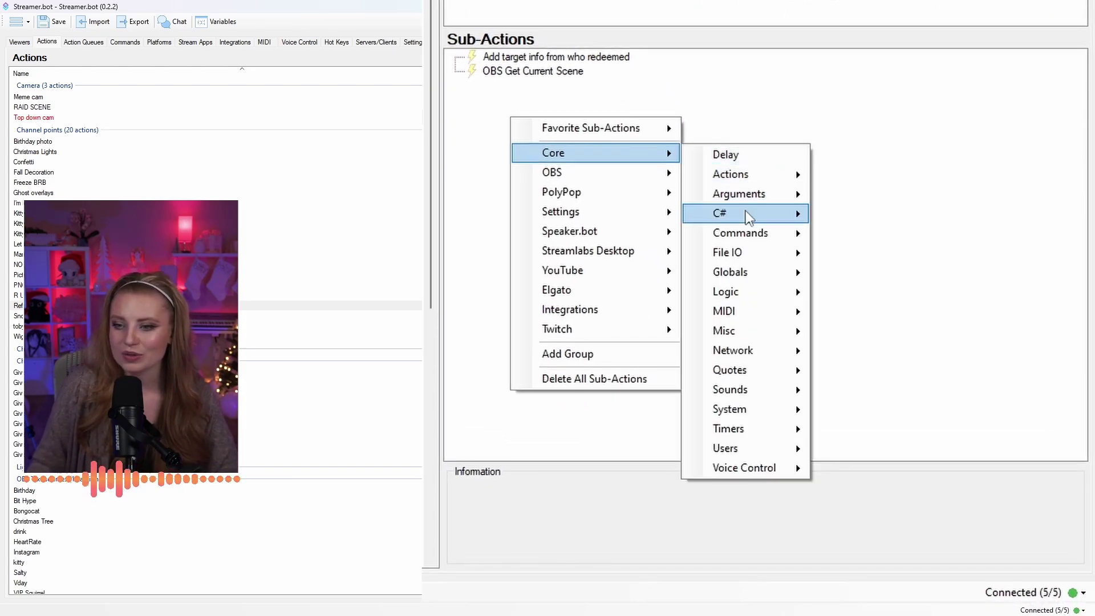
{"action": "mouse_move", "coordinate": [761, 206]}
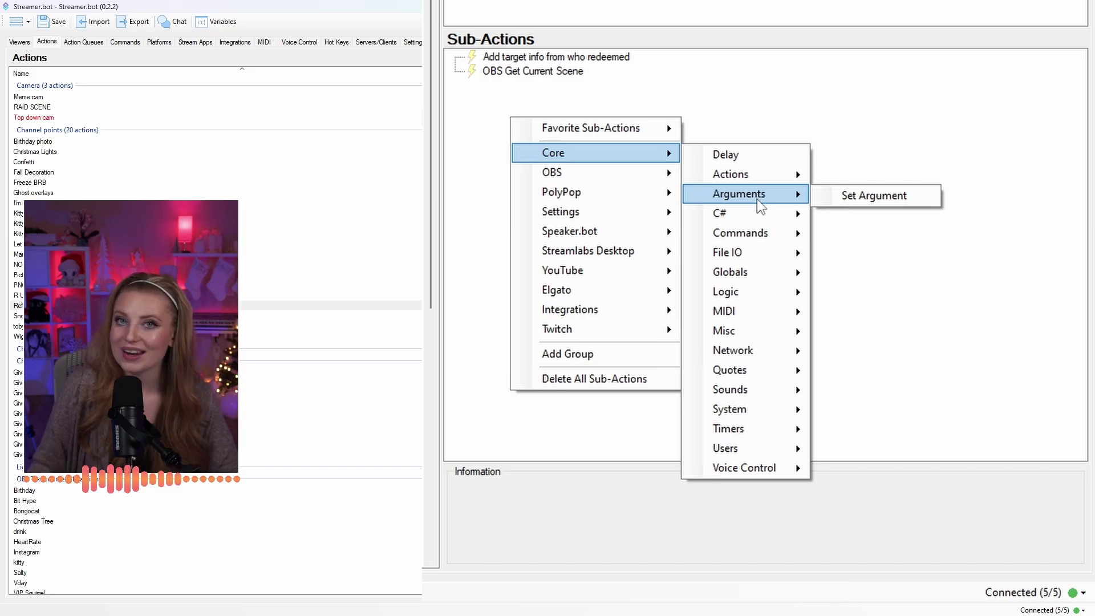
{"action": "left_click", "coordinate": [852, 203]}
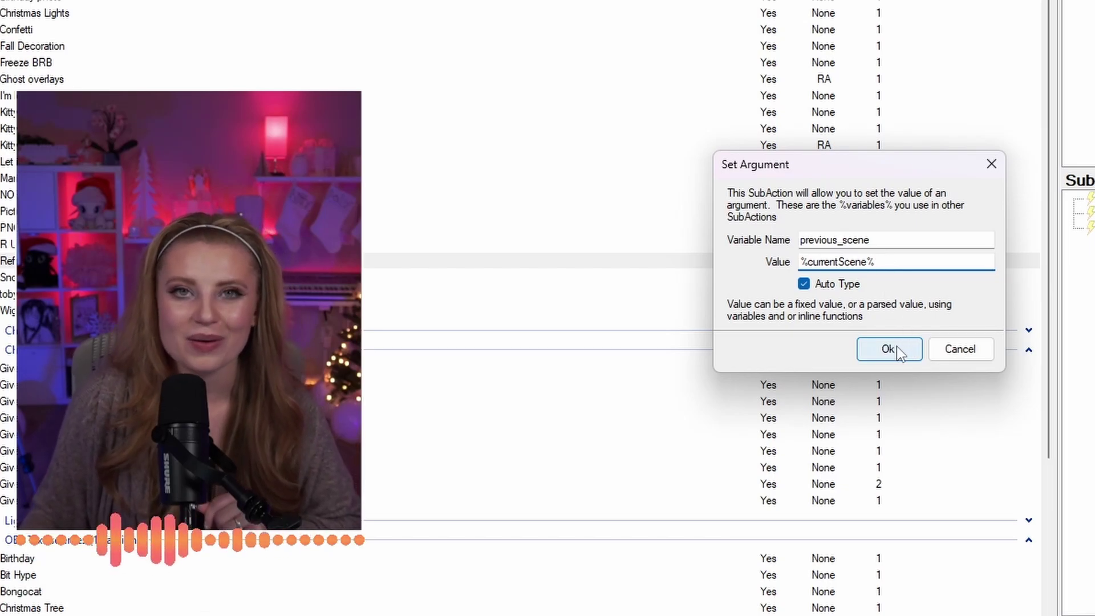
{"action": "left_click", "coordinate": [893, 350]}
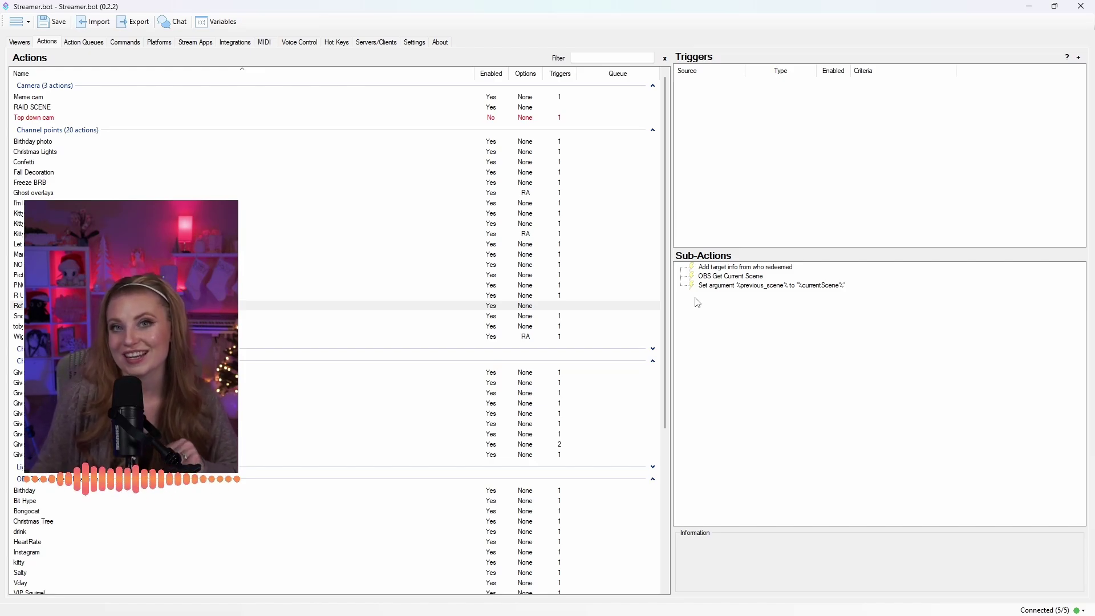
- Add an OBS Set Active Scene sub-action switching to /screenshot channel redemption
{"action": "right_click", "coordinate": [697, 303]}
{"action": "mouse_move", "coordinate": [731, 337]}
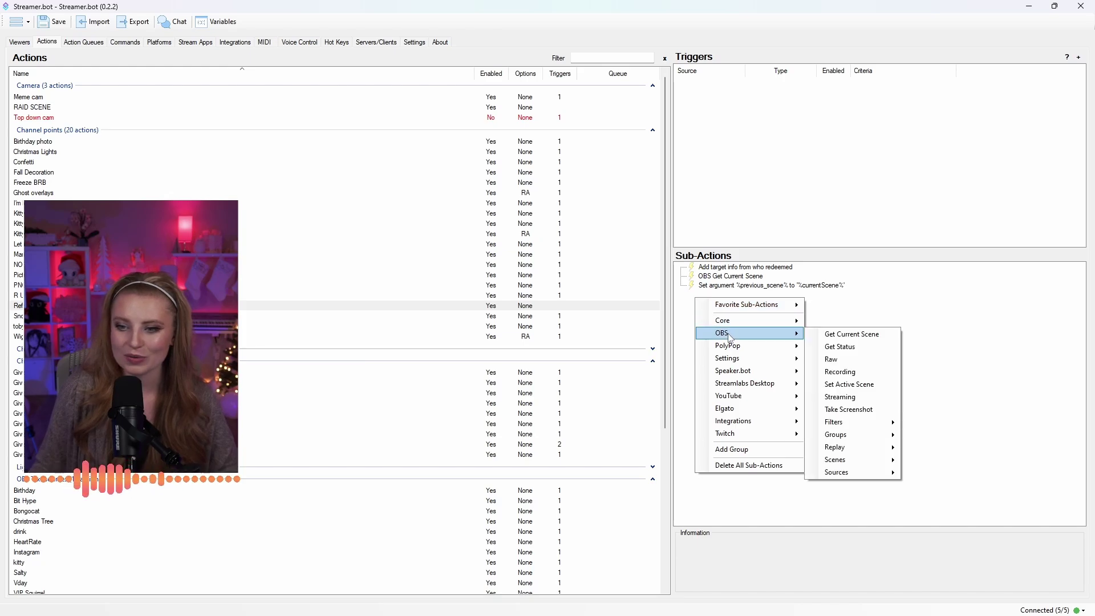
{"action": "left_click", "coordinate": [861, 385]}
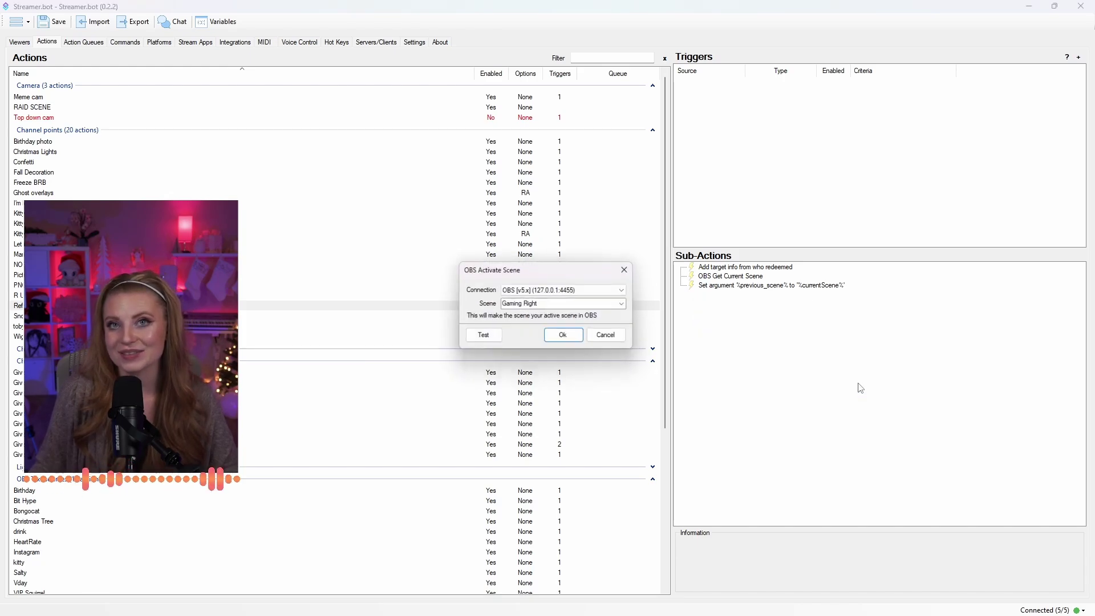
{"action": "left_click", "coordinate": [627, 304]}
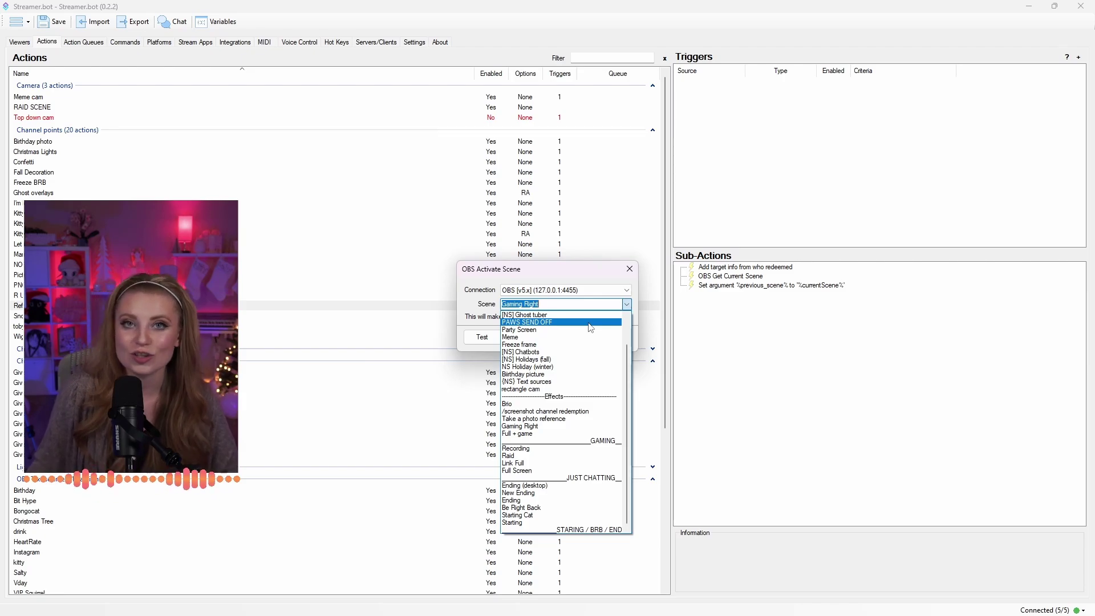
{"action": "left_click", "coordinate": [545, 411]}
{"action": "left_click", "coordinate": [604, 337]}
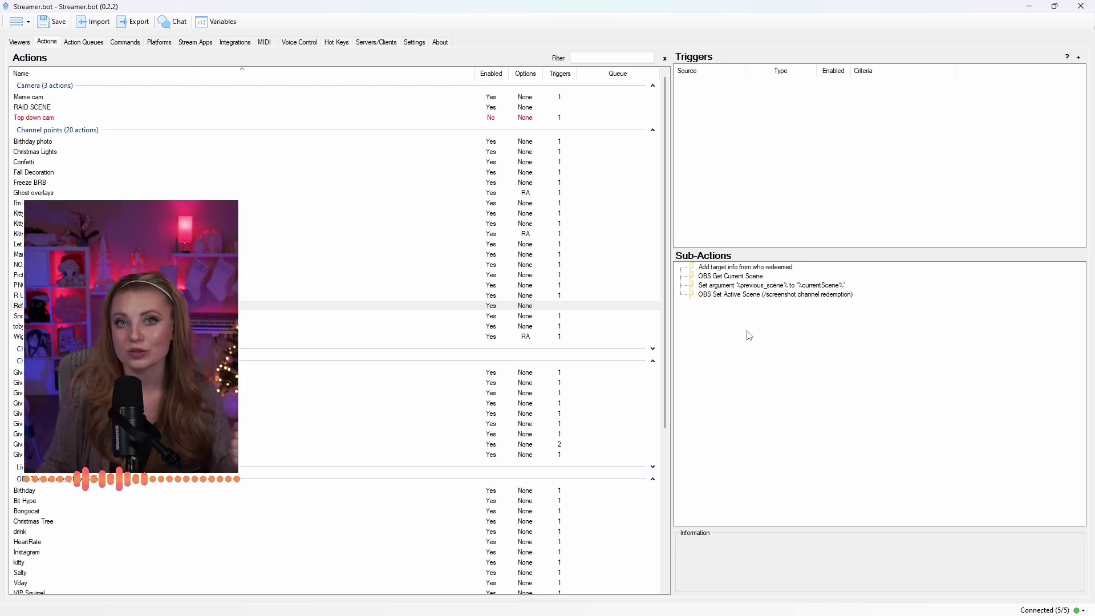
- Add a 2000 ms Delay sub-action after the scene switch
{"action": "right_click", "coordinate": [748, 331]}
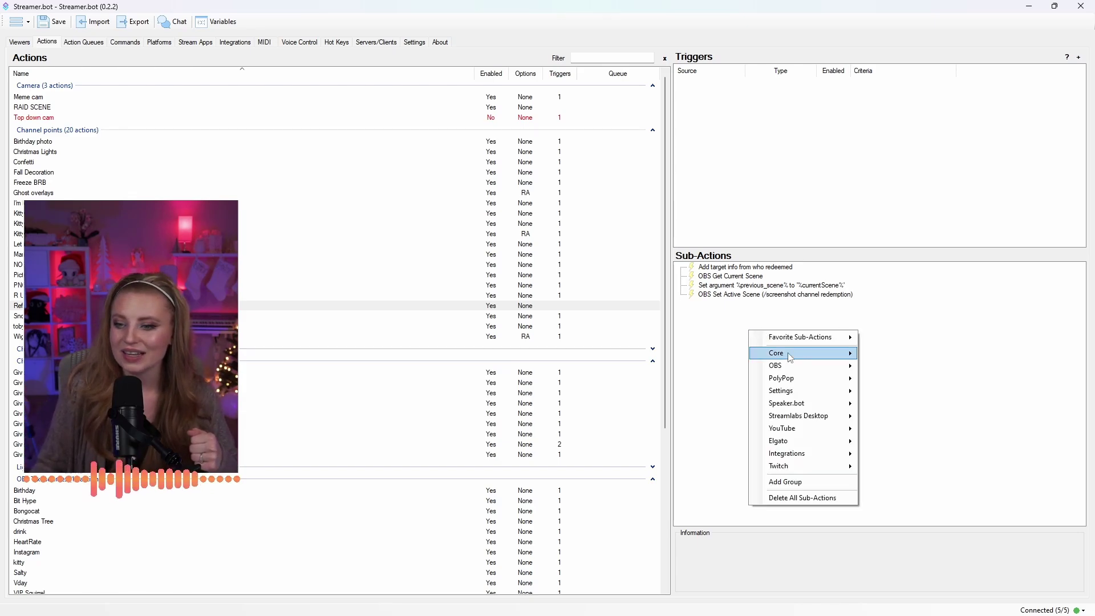
{"action": "mouse_move", "coordinate": [792, 361]}
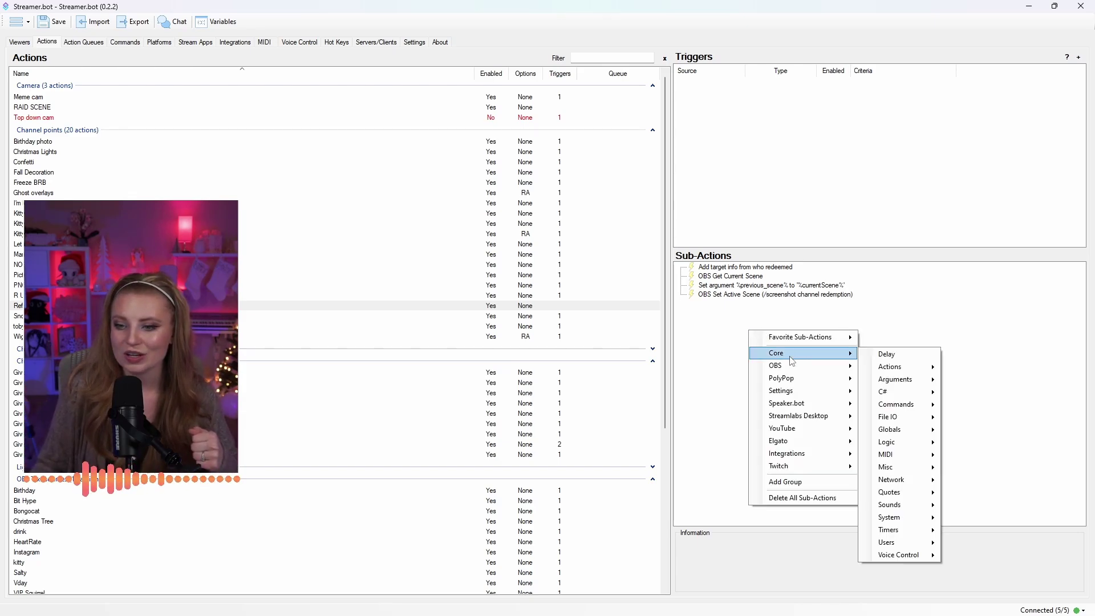
{"action": "left_click", "coordinate": [887, 355]}
{"action": "type", "text": "2000"}
{"action": "key", "text": "Return"}
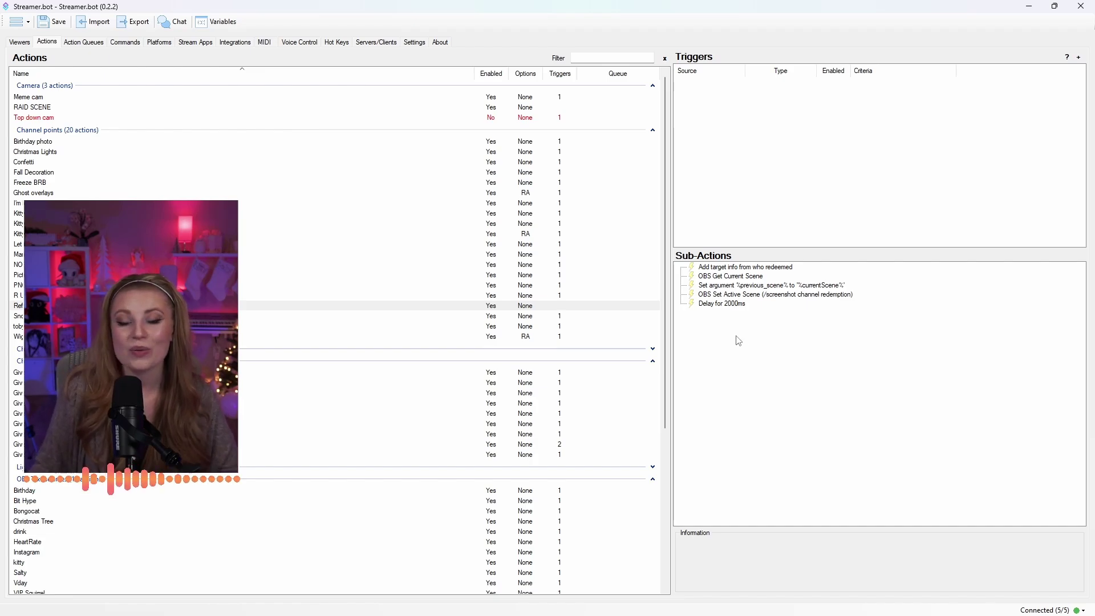
- Add a Play Sound sub-action for camerapicture.mp3 with Finish playing unchecked, testing it first
{"action": "right_click", "coordinate": [739, 341]}
{"action": "mouse_move", "coordinate": [774, 359]}
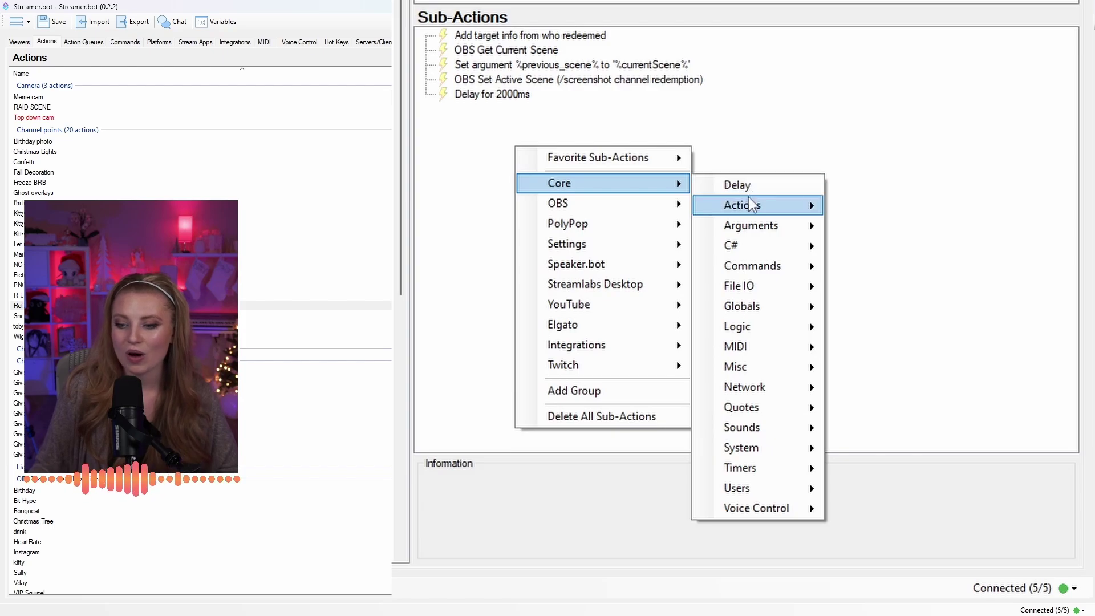
{"action": "mouse_move", "coordinate": [755, 431]}
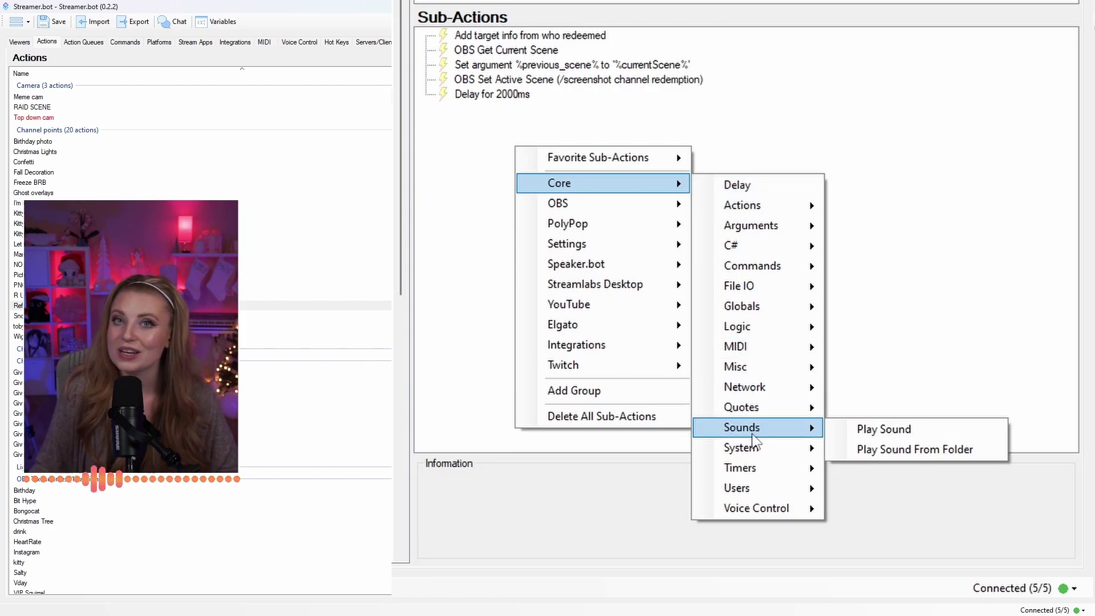
{"action": "left_click", "coordinate": [879, 430]}
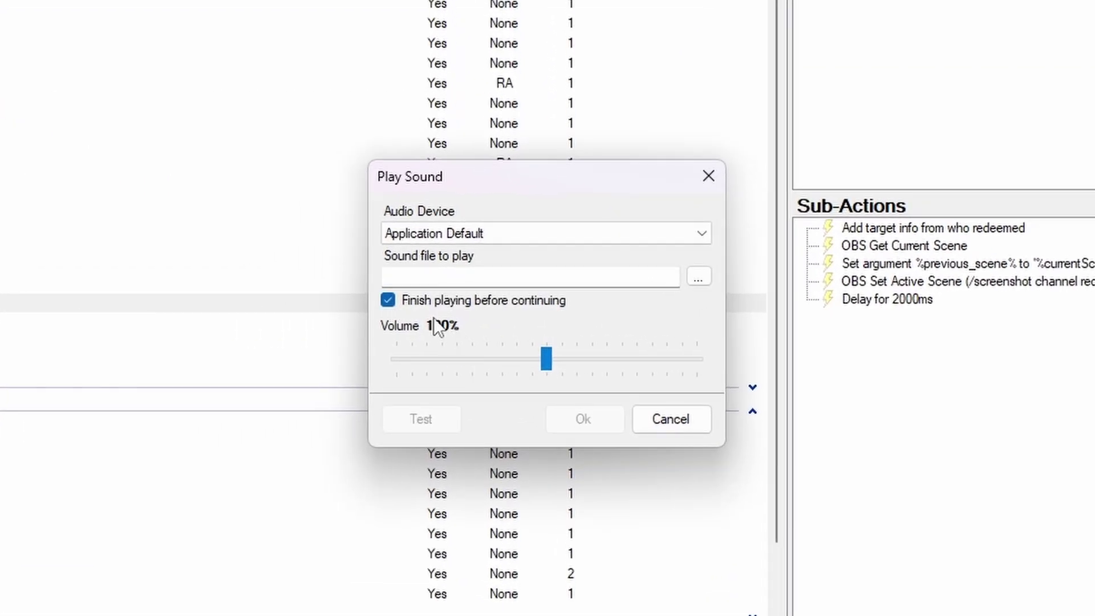
{"action": "left_click", "coordinate": [388, 300]}
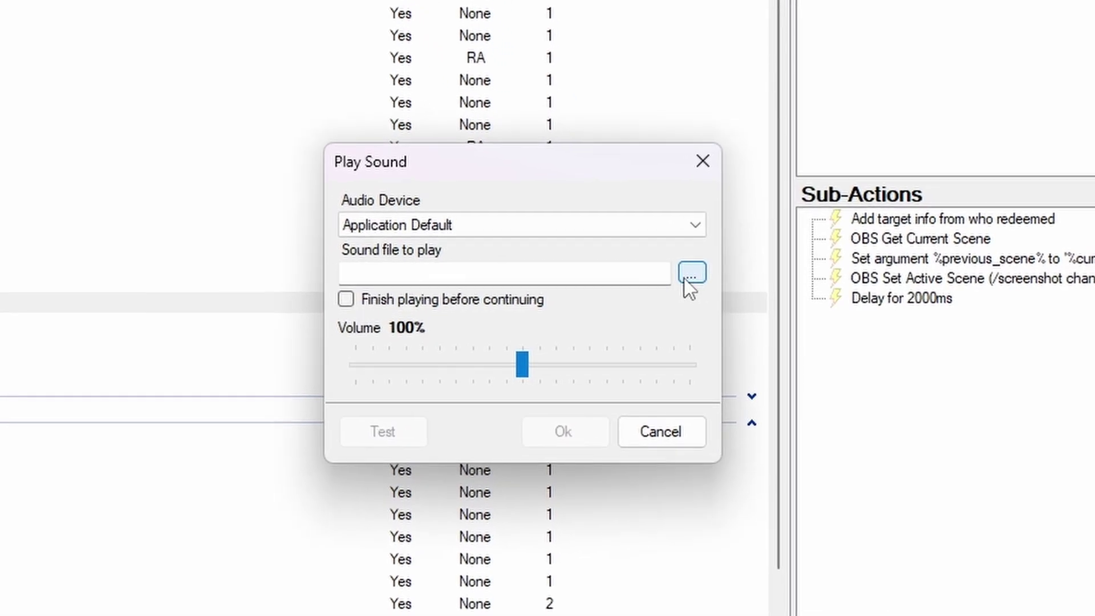
{"action": "left_click", "coordinate": [685, 278]}
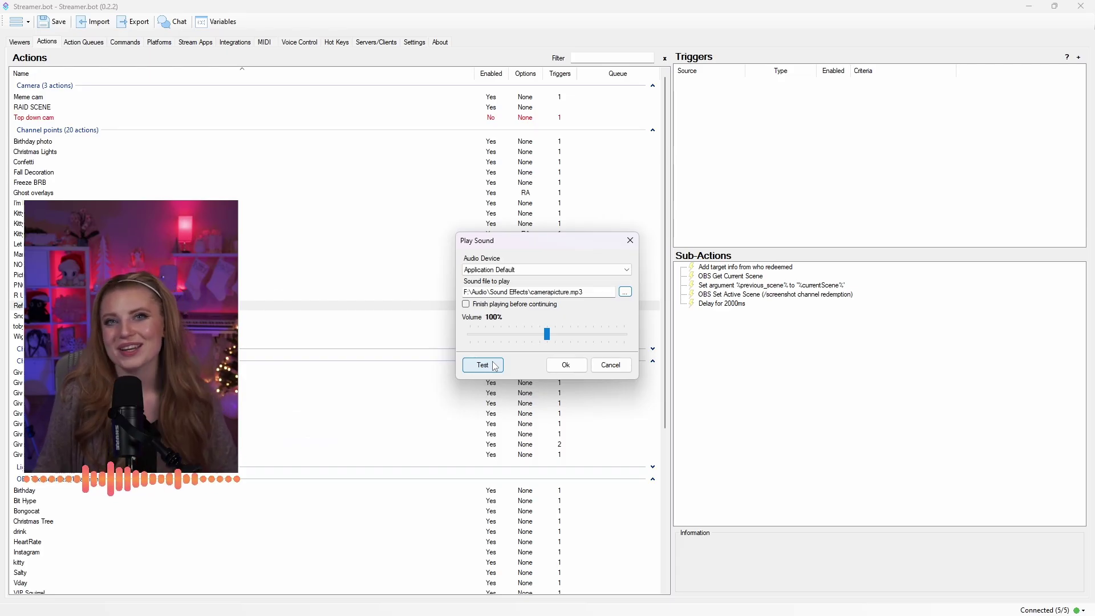
{"action": "left_click", "coordinate": [496, 366]}
{"action": "left_click", "coordinate": [566, 365]}
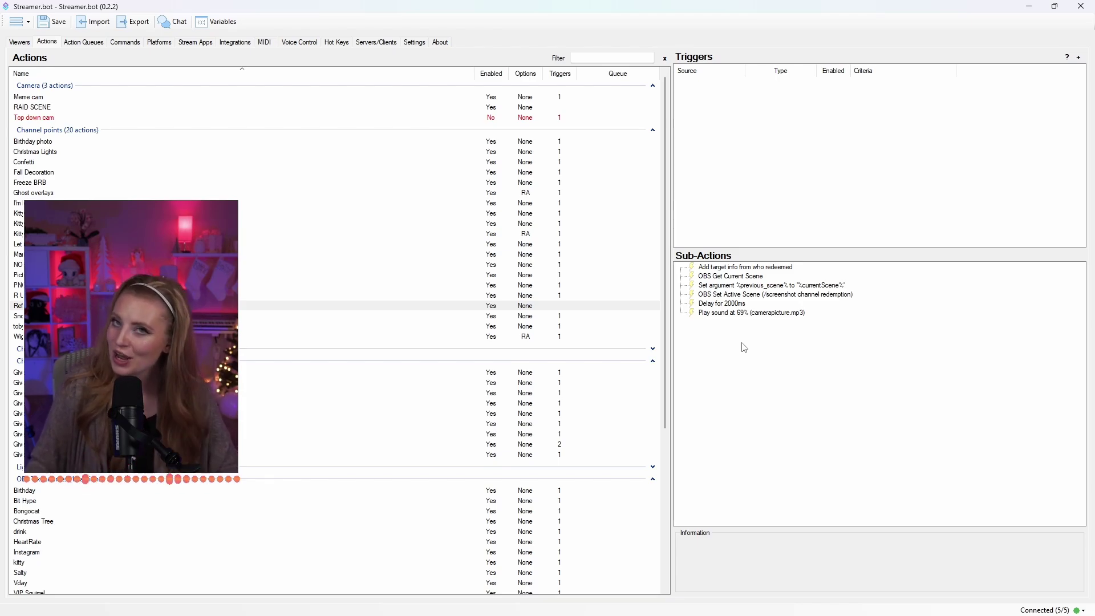
- Add a Set GDI Text sub-action writing 'Captured by %targetUser%' to the User who redeemed source
{"action": "right_click", "coordinate": [708, 339]}
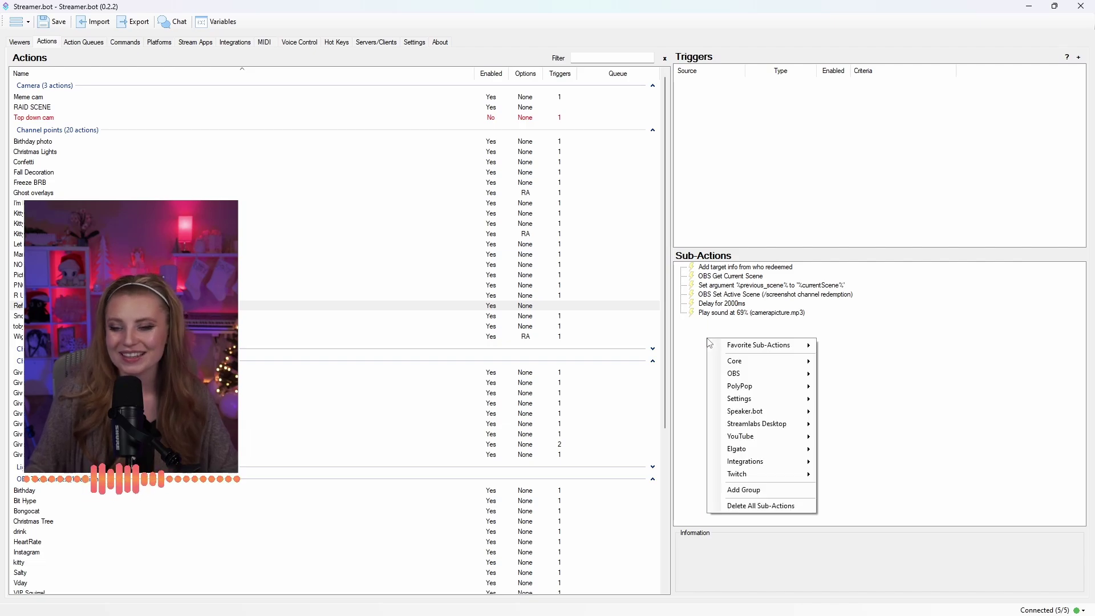
{"action": "mouse_move", "coordinate": [740, 375]}
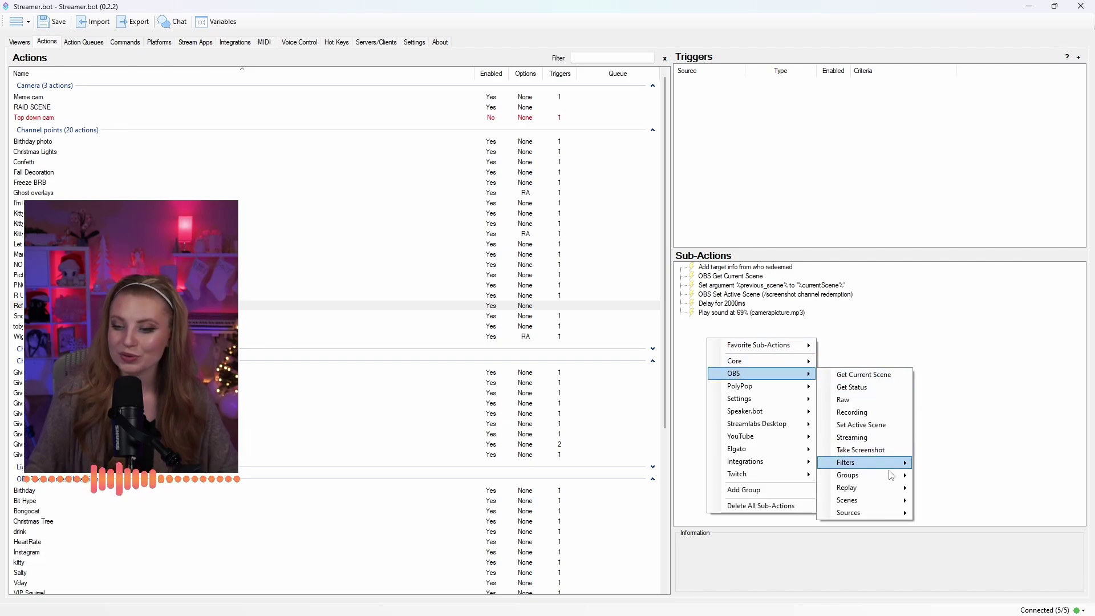
{"action": "mouse_move", "coordinate": [870, 518]}
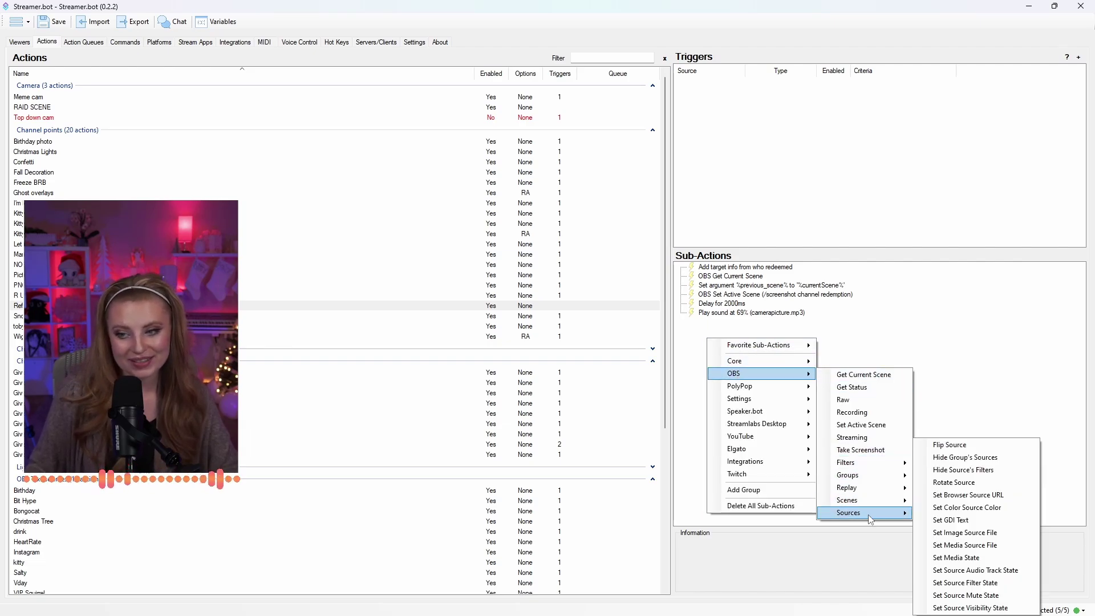
{"action": "left_click", "coordinate": [972, 520]}
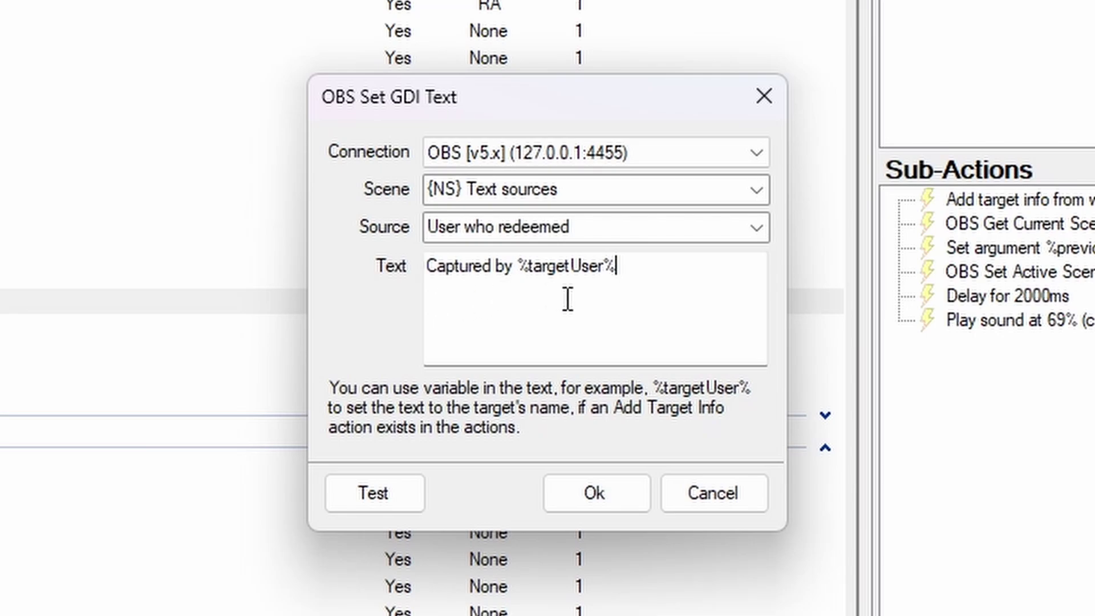
{"action": "left_click_drag", "start_coordinate": [617, 265], "coordinate": [523, 278]}
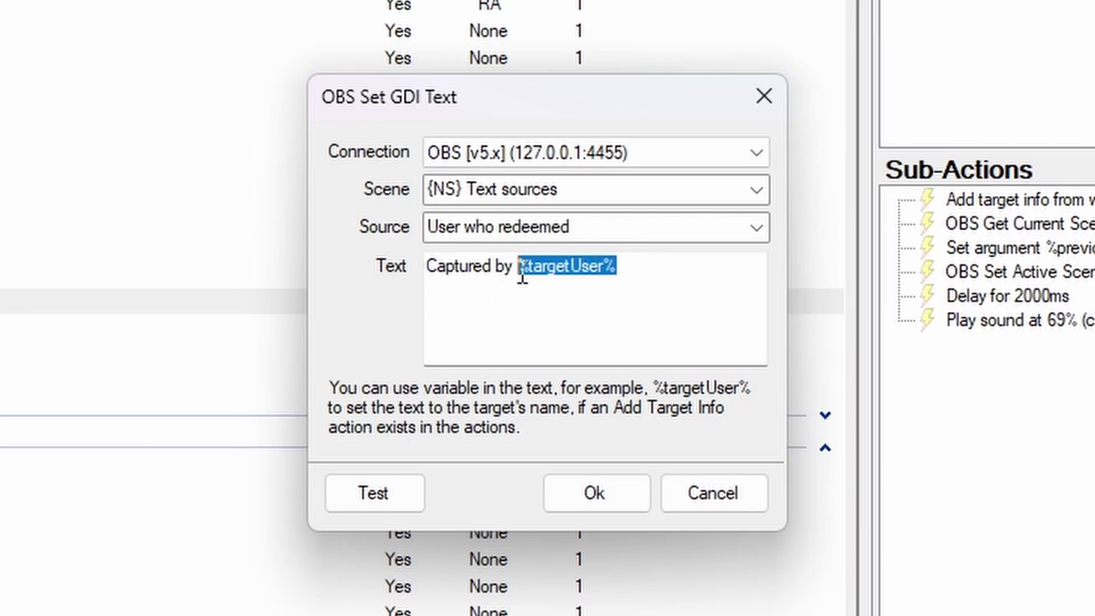
{"action": "left_click", "coordinate": [708, 279]}
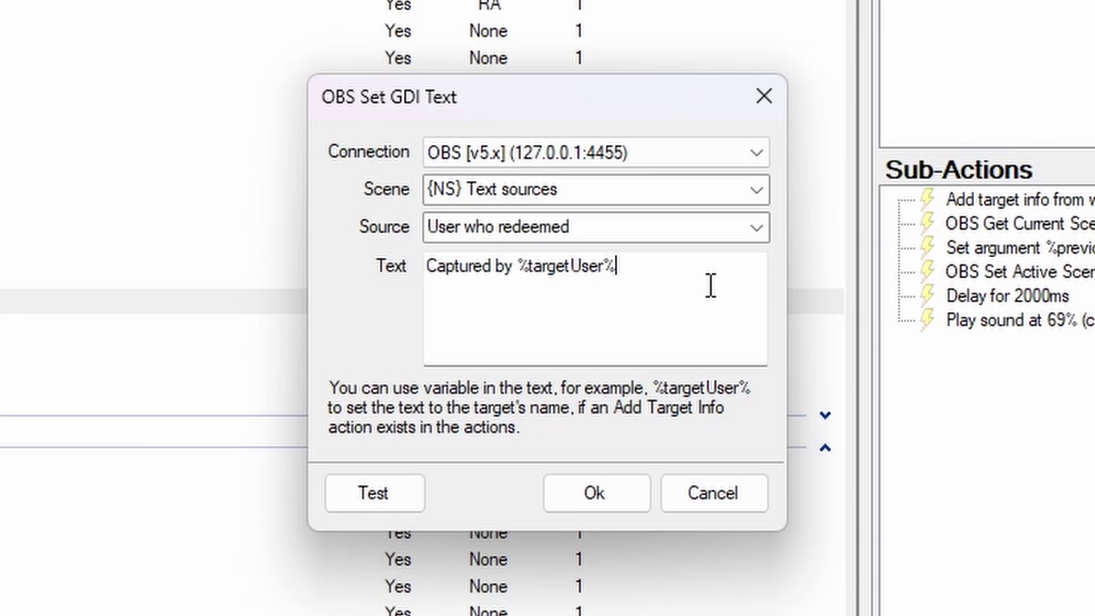
{"action": "left_click", "coordinate": [595, 493]}
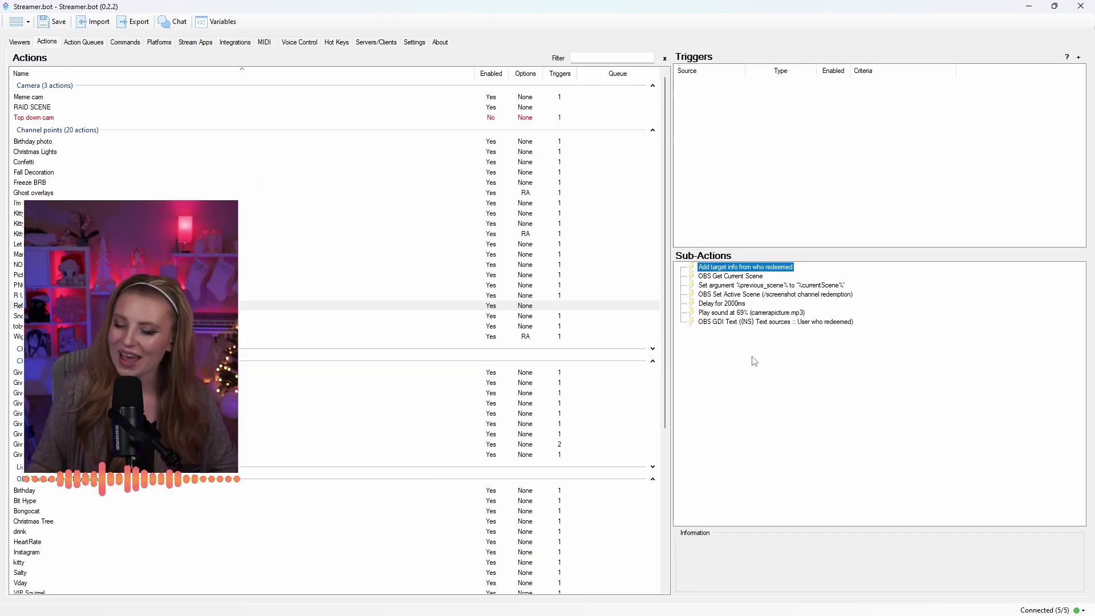
{"action": "left_click", "coordinate": [767, 371]}
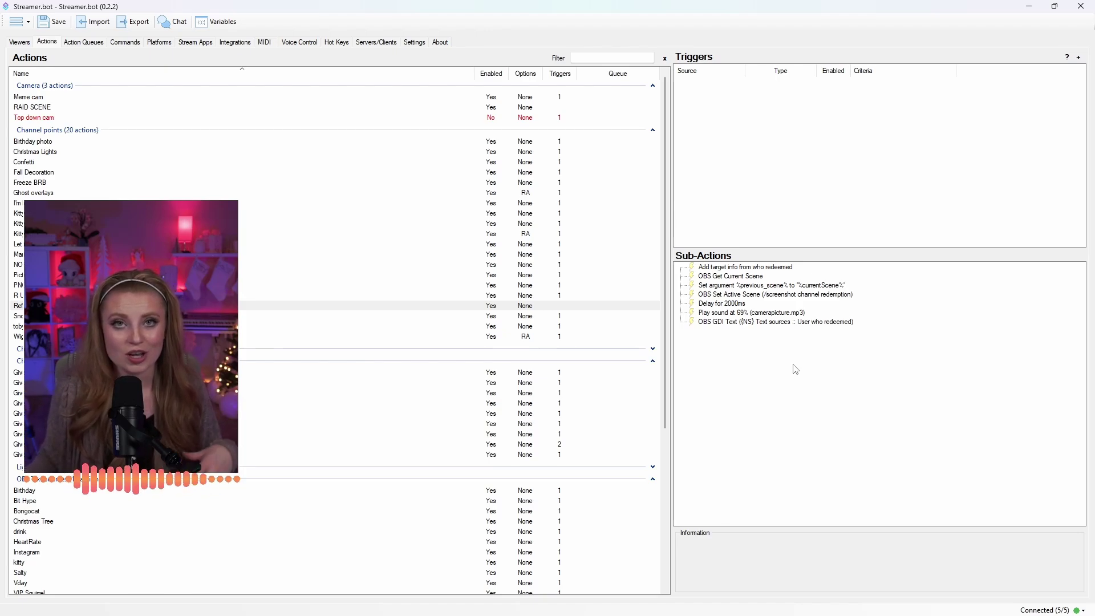
- Add a Set Source Visibility State sub-action making User who redeemed Visible, tested first
{"action": "right_click", "coordinate": [745, 352]}
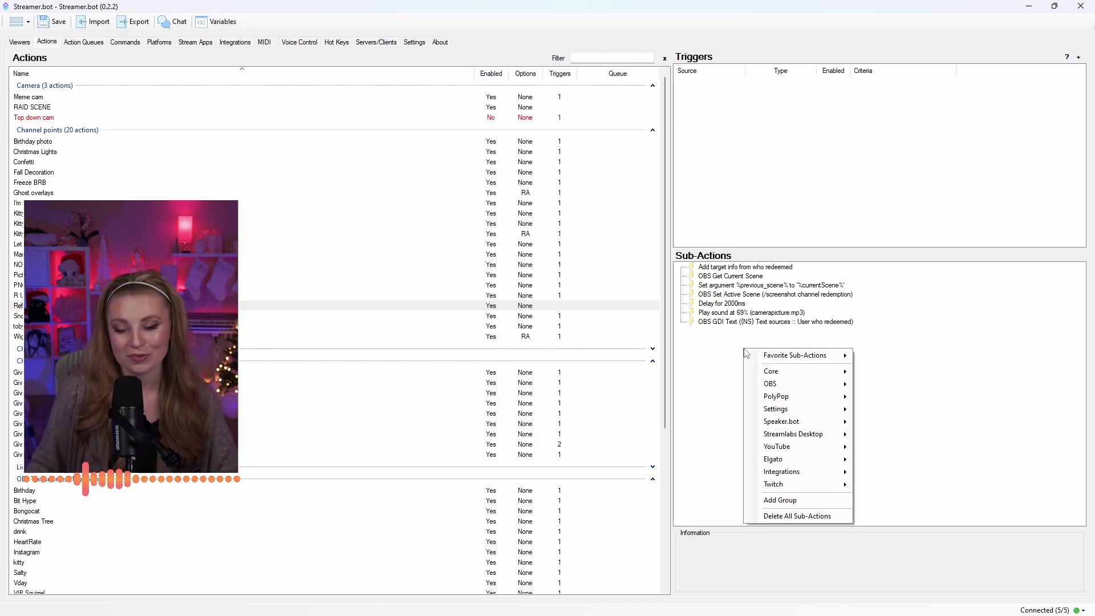
{"action": "mouse_move", "coordinate": [807, 387]}
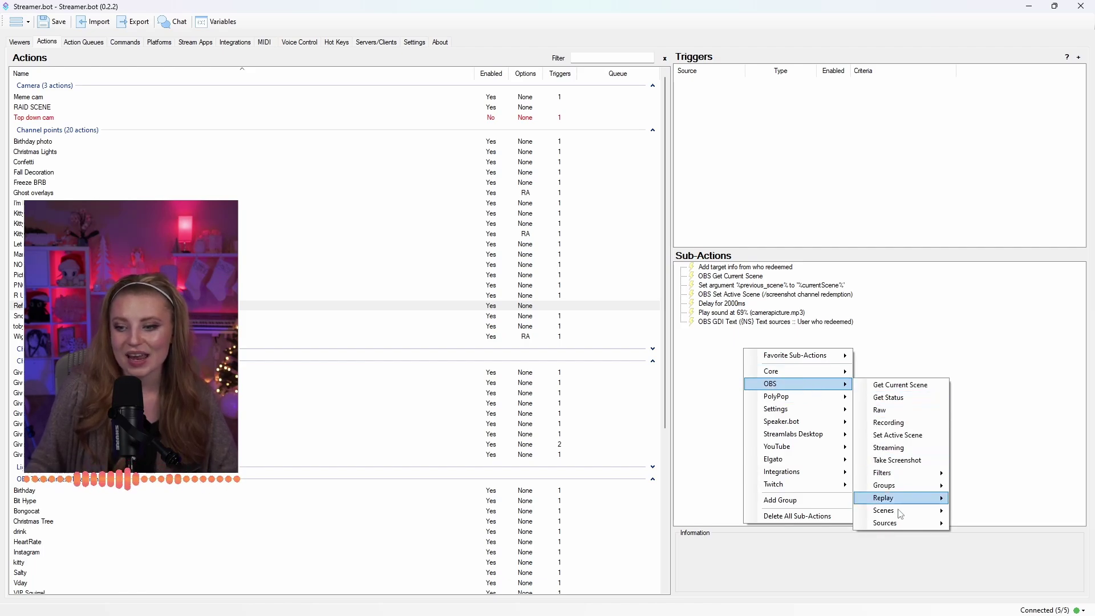
{"action": "mouse_move", "coordinate": [897, 524]}
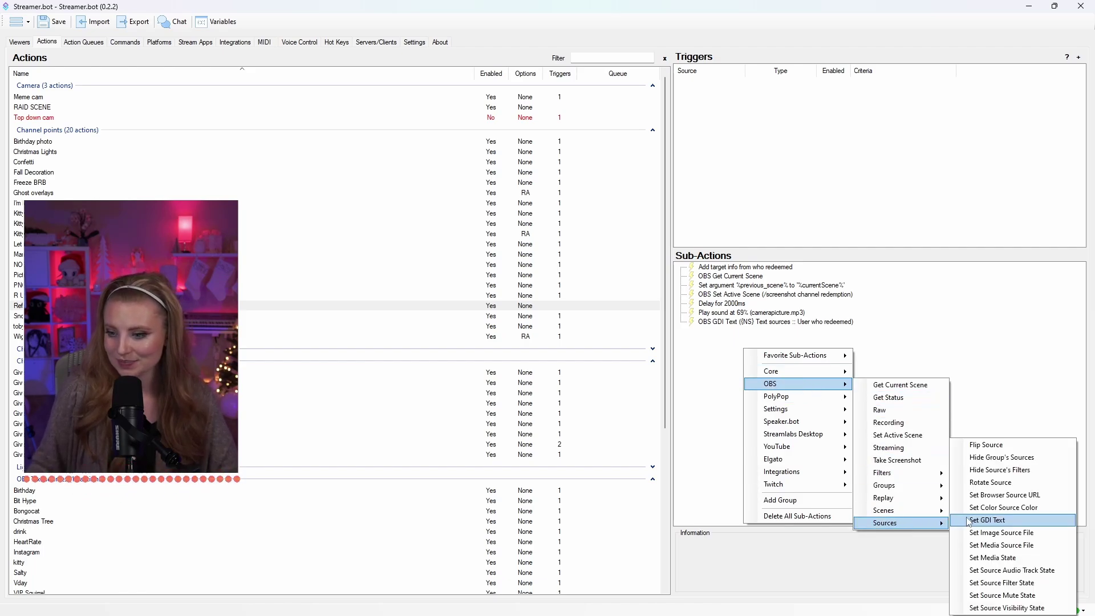
{"action": "left_click", "coordinate": [1007, 608]}
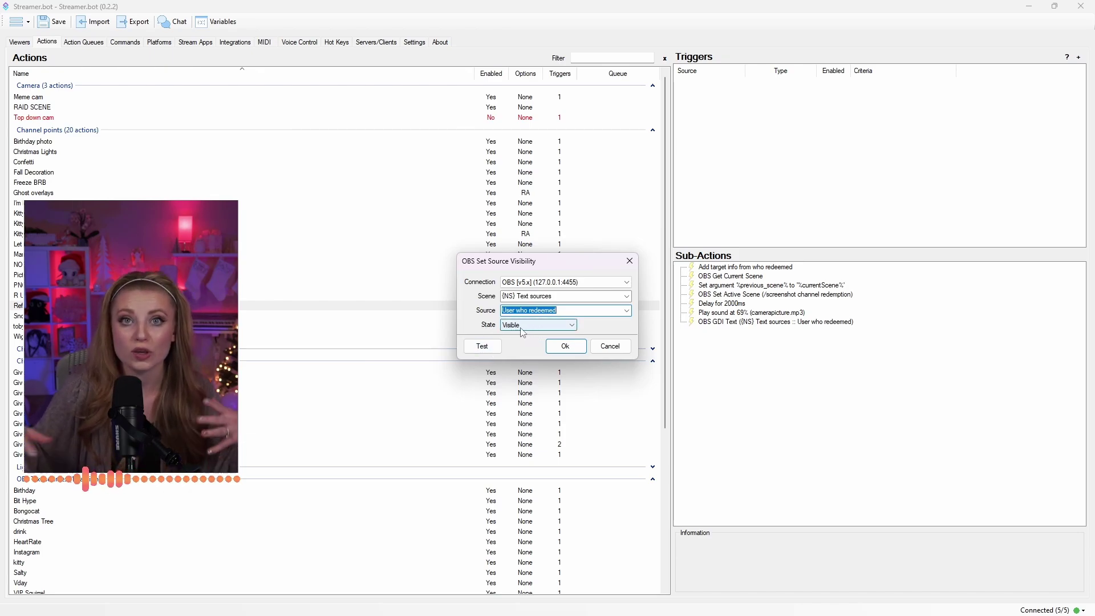
{"action": "left_click", "coordinate": [489, 349]}
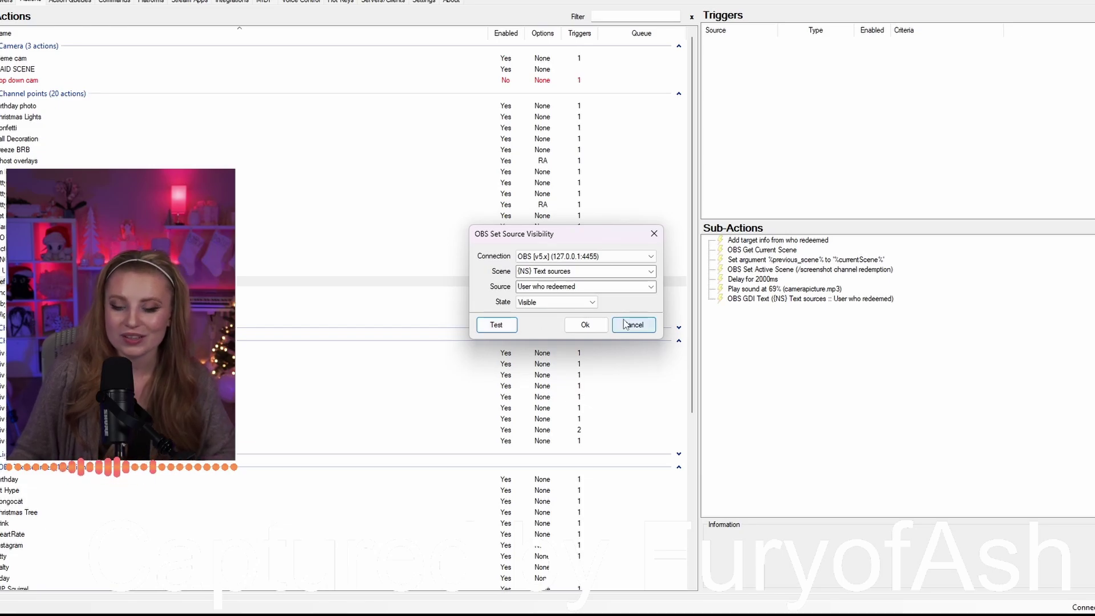
{"action": "left_click", "coordinate": [589, 326]}
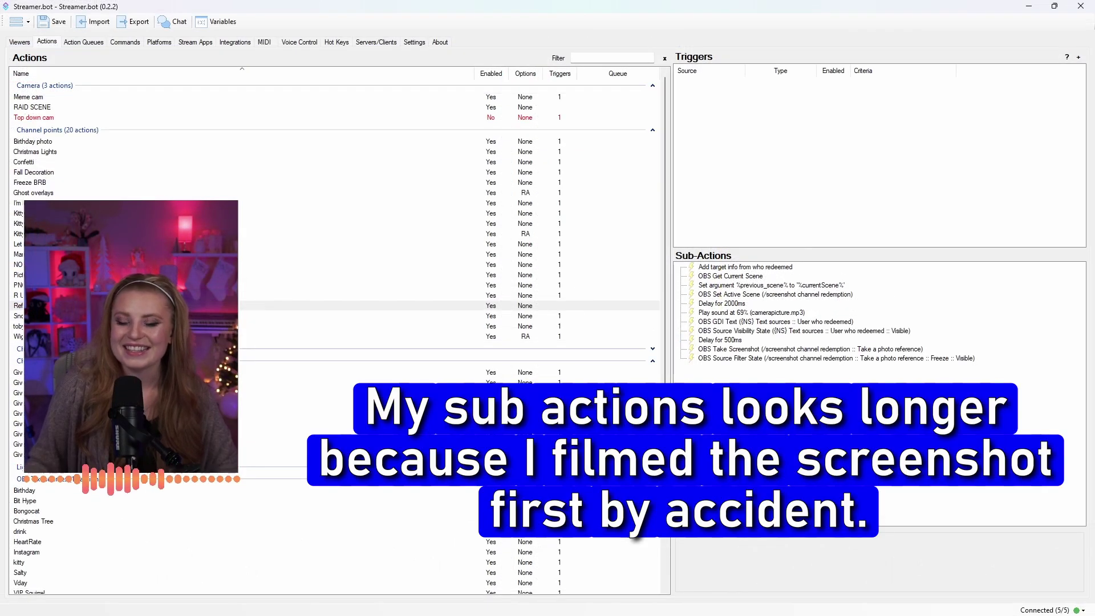
- Append a 500 ms Delay sub-action after the visibility sub-action
{"action": "right_click", "coordinate": [733, 342]}
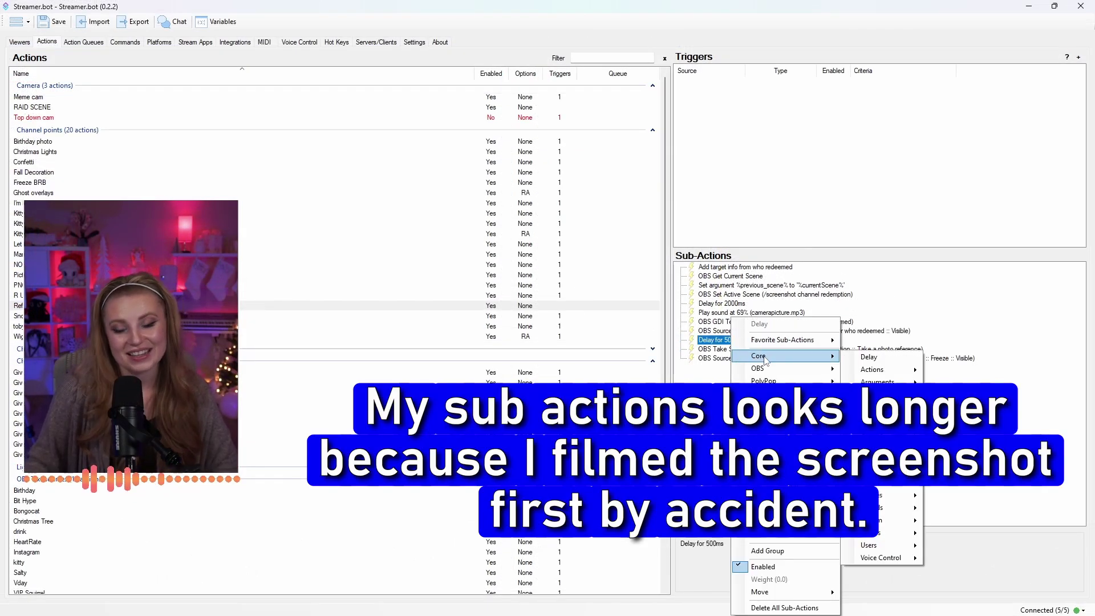
{"action": "left_click", "coordinate": [793, 521]}
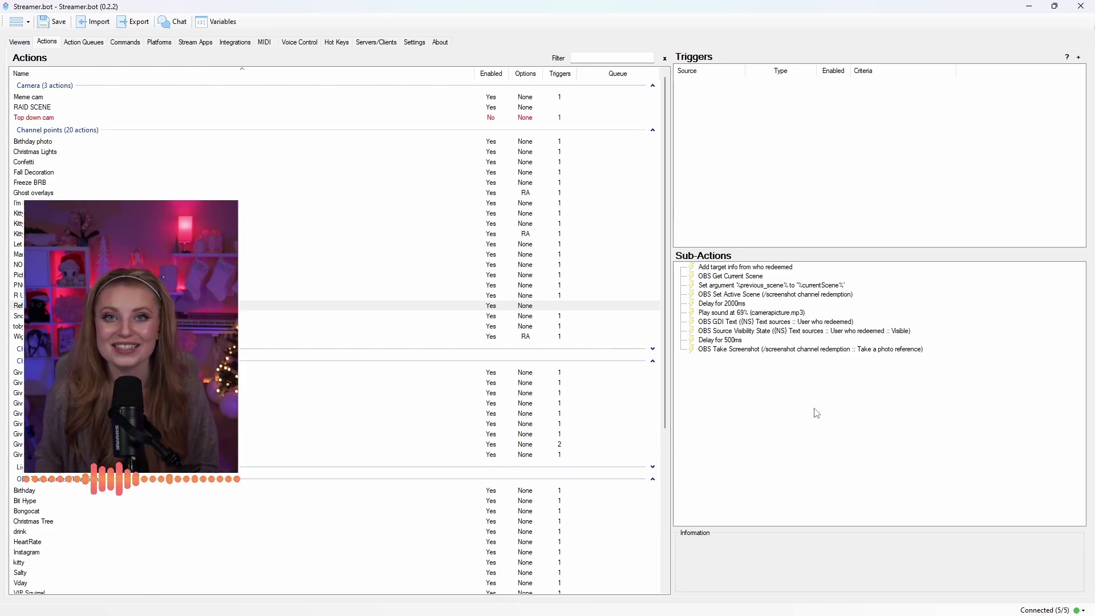
- Add a Set Source Filter State sub-action enabling Freeze on Take a photo reference
{"action": "right_click", "coordinate": [764, 406]}
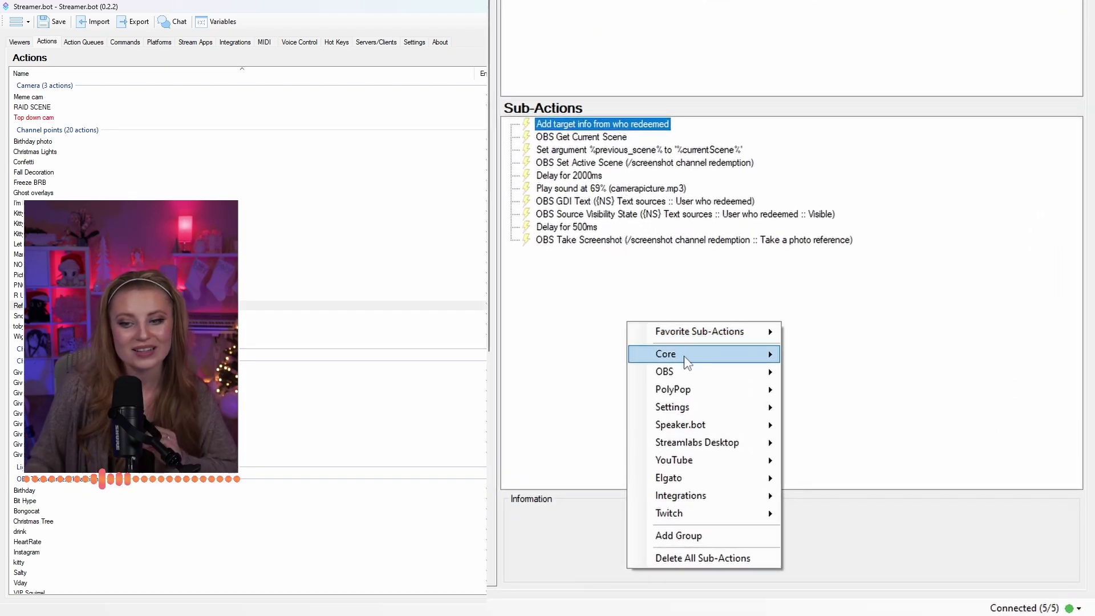
{"action": "mouse_move", "coordinate": [793, 442]}
{"action": "mouse_move", "coordinate": [861, 567]}
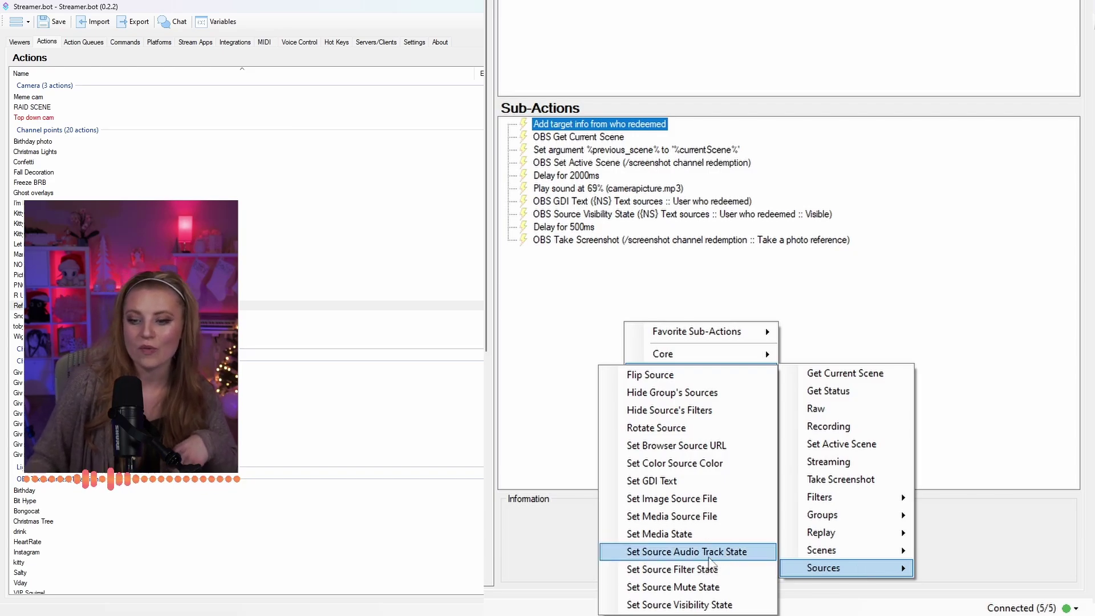
{"action": "left_click", "coordinate": [702, 571]}
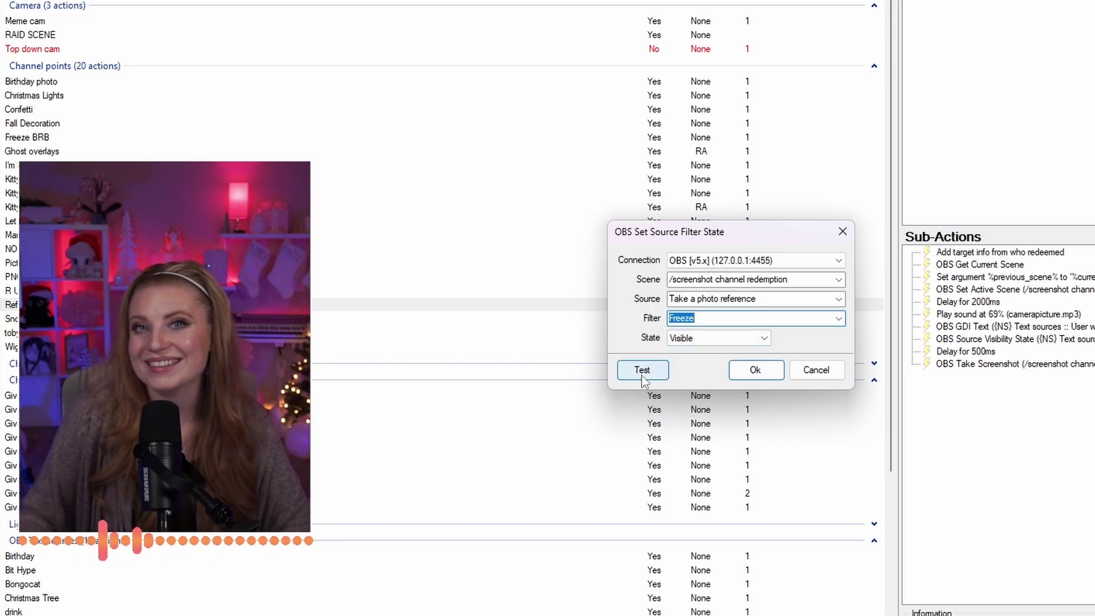
{"action": "left_click", "coordinate": [755, 370]}
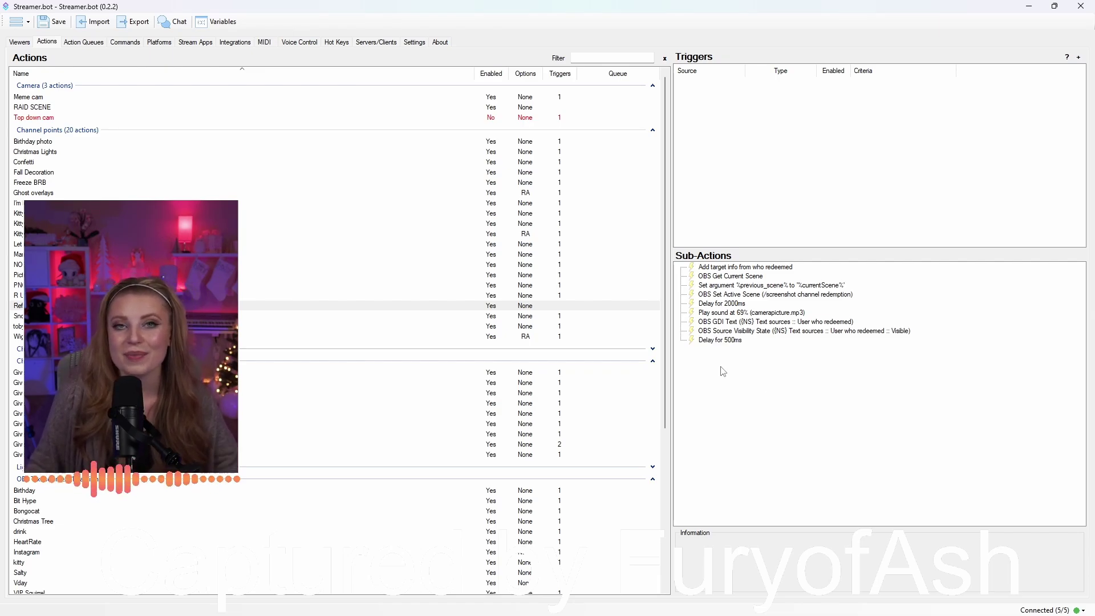
- Add an OBS Take Screenshot sub-action for the Take a photo reference source, then browse its file path
{"action": "right_click", "coordinate": [718, 371]}
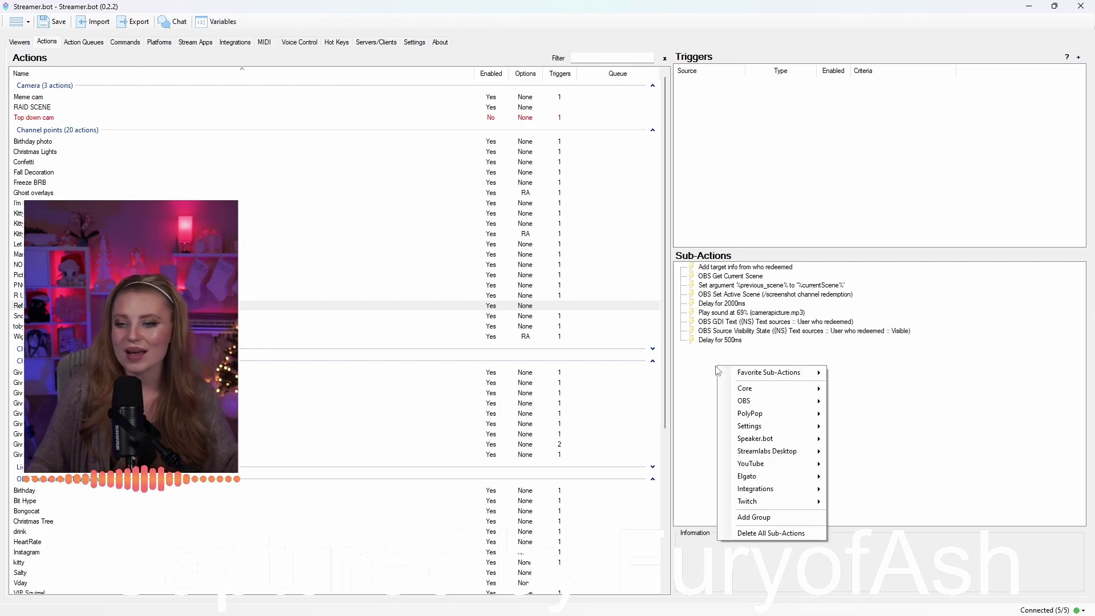
{"action": "mouse_move", "coordinate": [759, 402]}
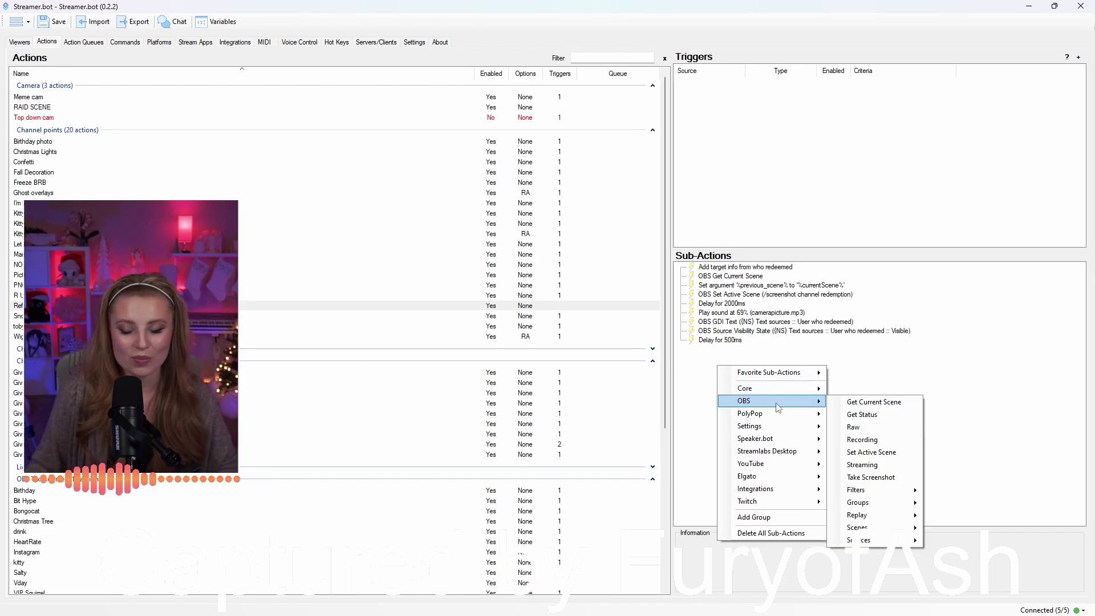
{"action": "left_click", "coordinate": [879, 477]}
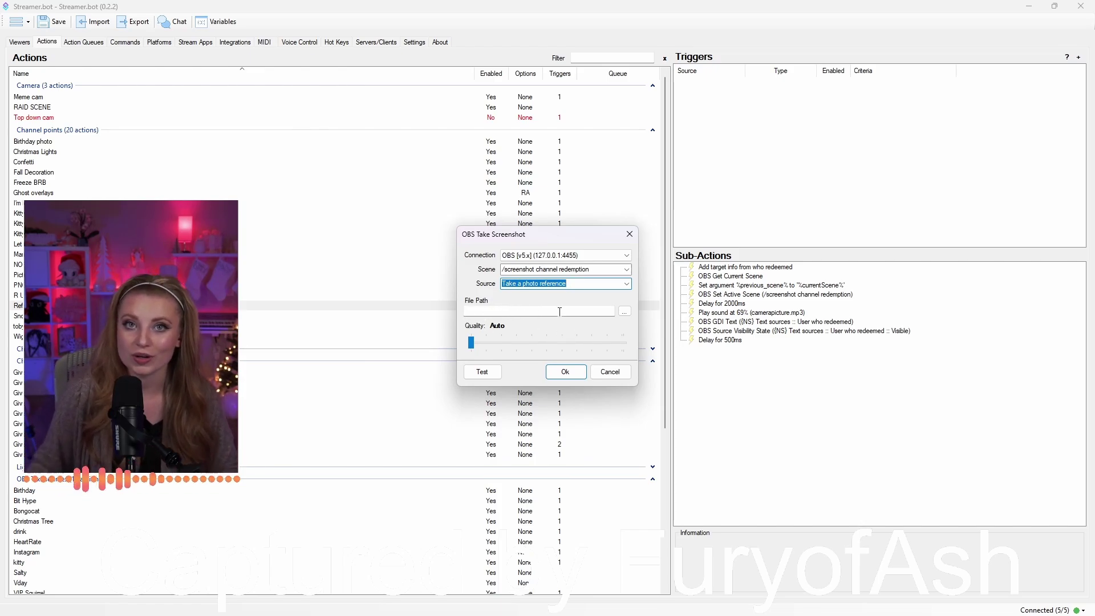
{"action": "left_click", "coordinate": [624, 311]}
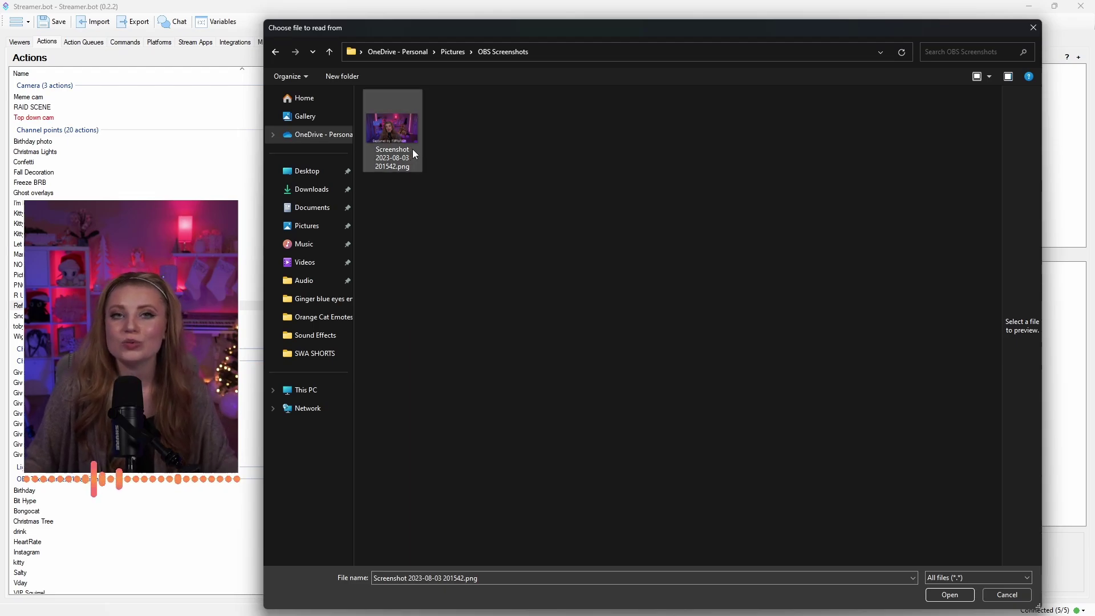
- Choose Screenshot 2023-08-03 201542.png in the OBS Screenshots folder as the screenshot file
{"action": "left_click", "coordinate": [387, 135]}
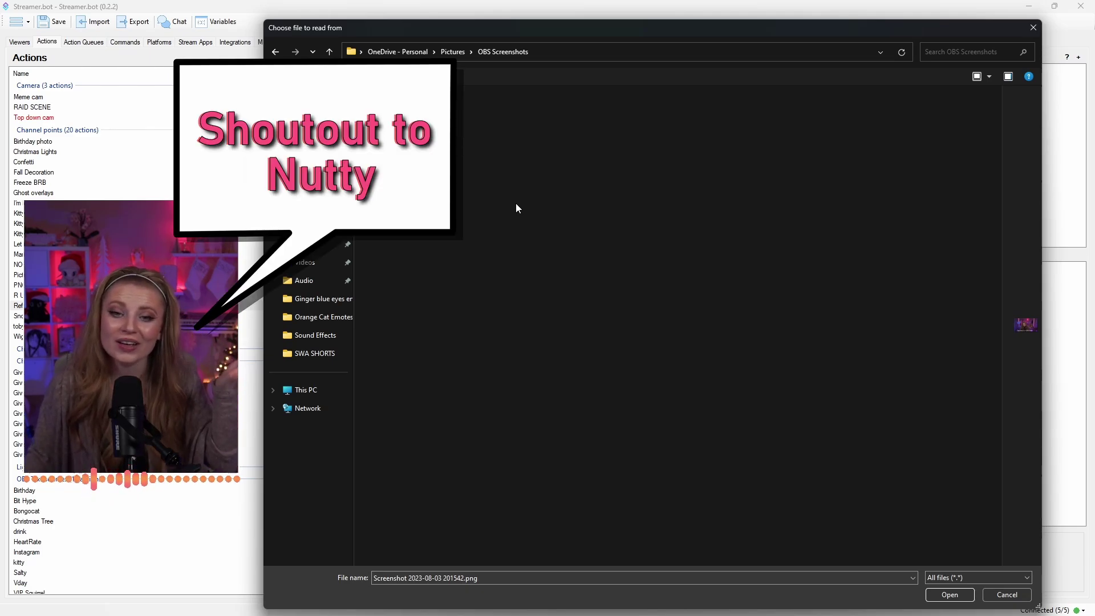
{"action": "left_click", "coordinate": [476, 176]}
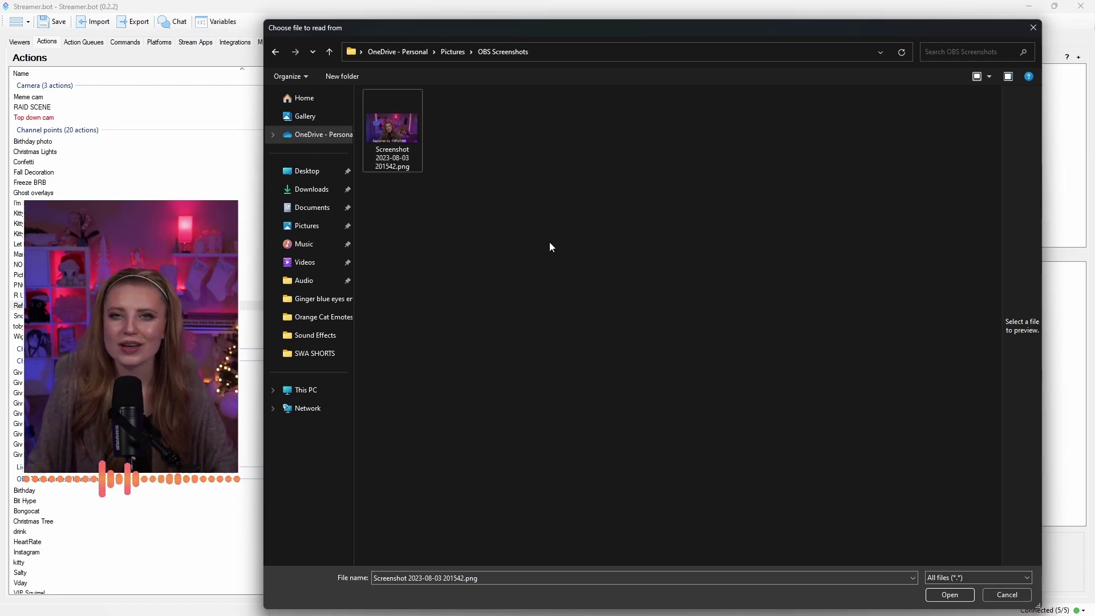
{"action": "left_click", "coordinate": [402, 149]}
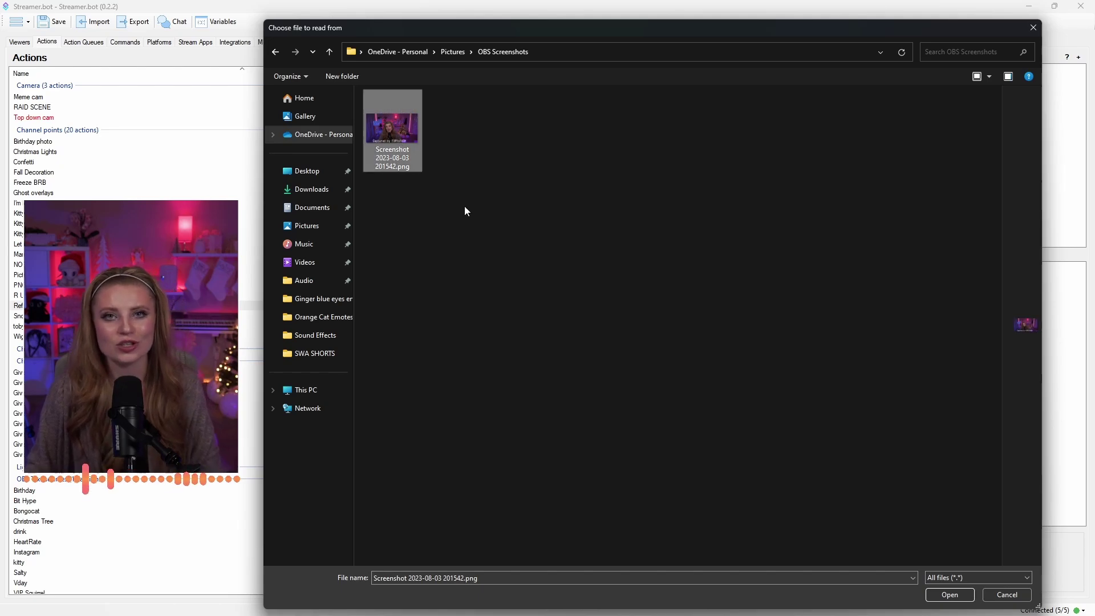
{"action": "left_click", "coordinate": [964, 594]}
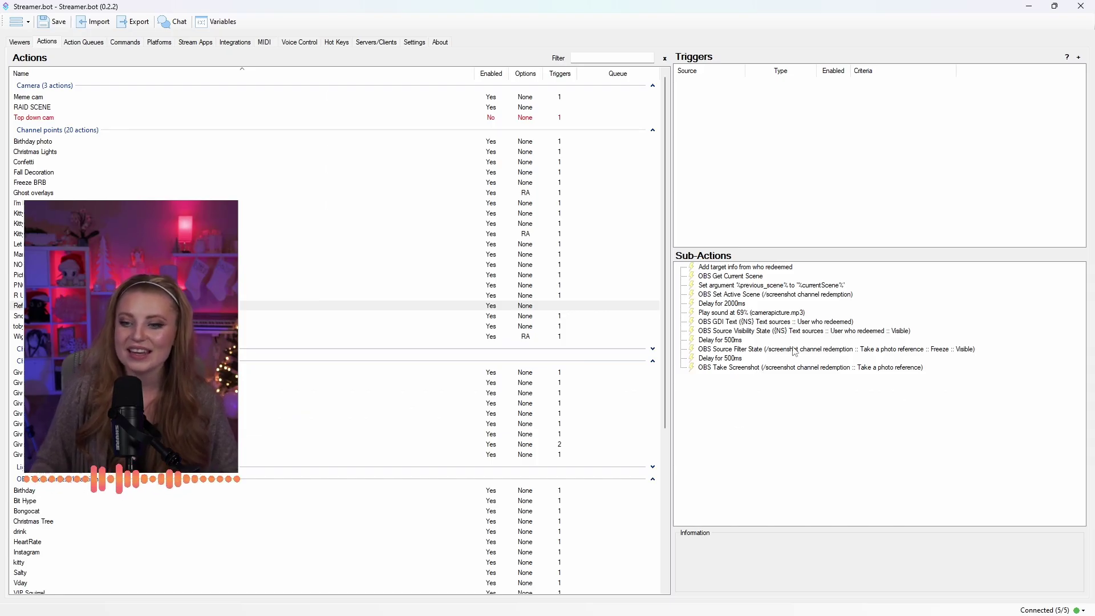
- Add a copied Freeze filter step set to Hidden on Take a photo reference, then a 1000ms delay
{"action": "right_click", "coordinate": [798, 352]}
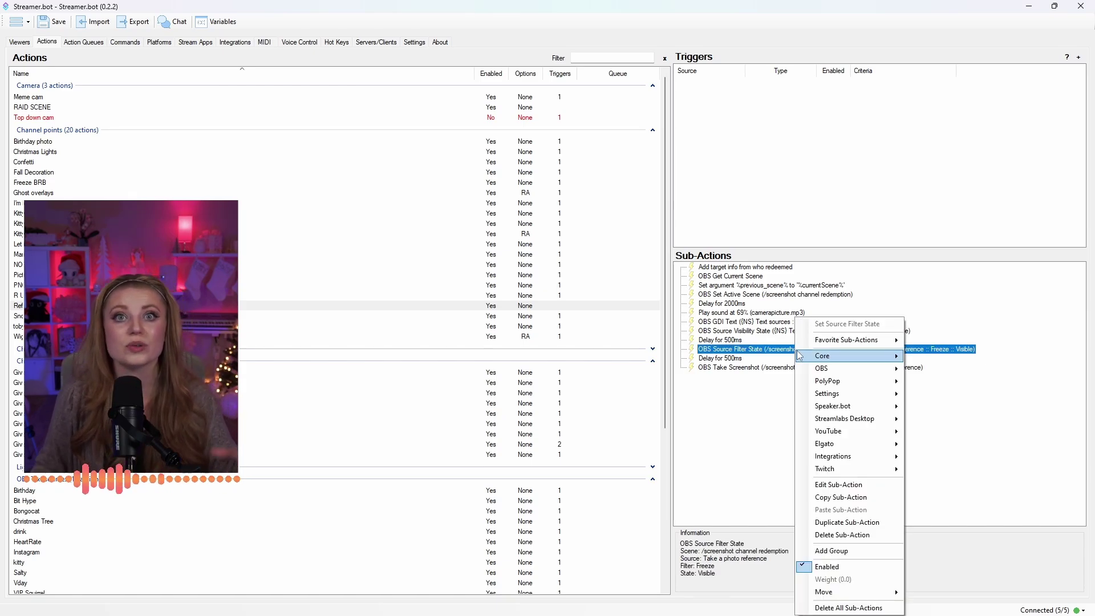
{"action": "left_click", "coordinate": [874, 526]}
{"action": "double_click", "coordinate": [855, 378]}
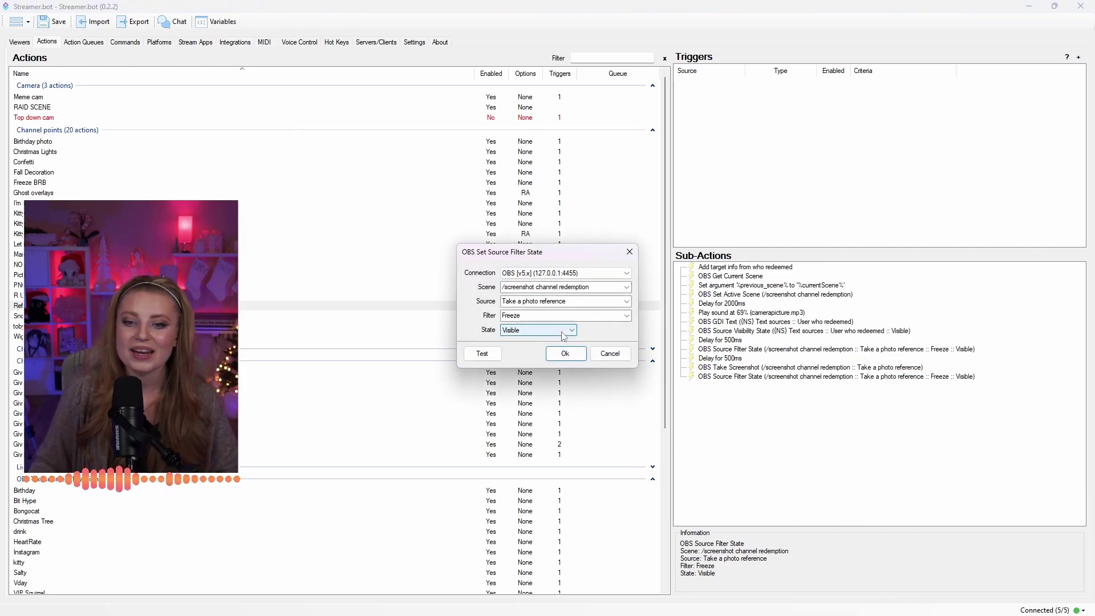
{"action": "left_click", "coordinate": [566, 332]}
{"action": "left_click", "coordinate": [534, 348]}
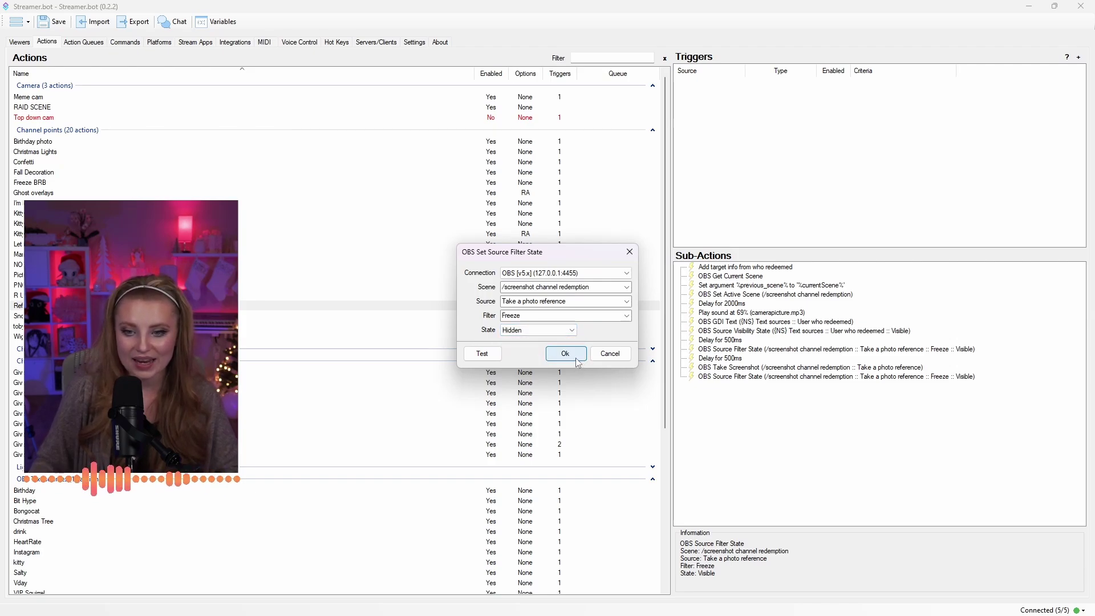
{"action": "left_click", "coordinate": [564, 353]}
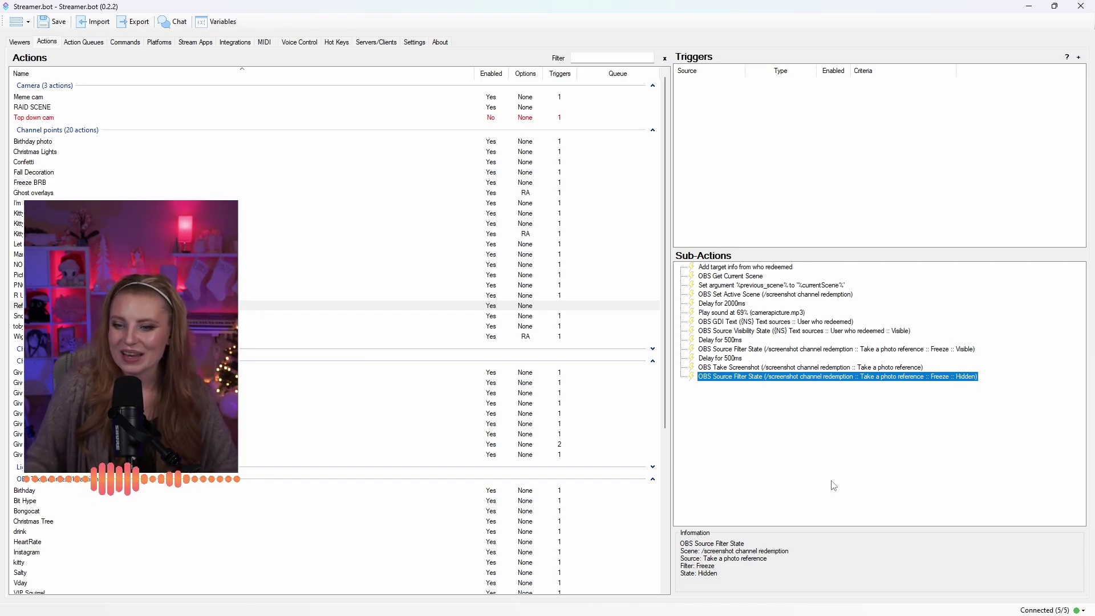
{"action": "key", "text": "Return"}
{"action": "left_click", "coordinate": [759, 333]}
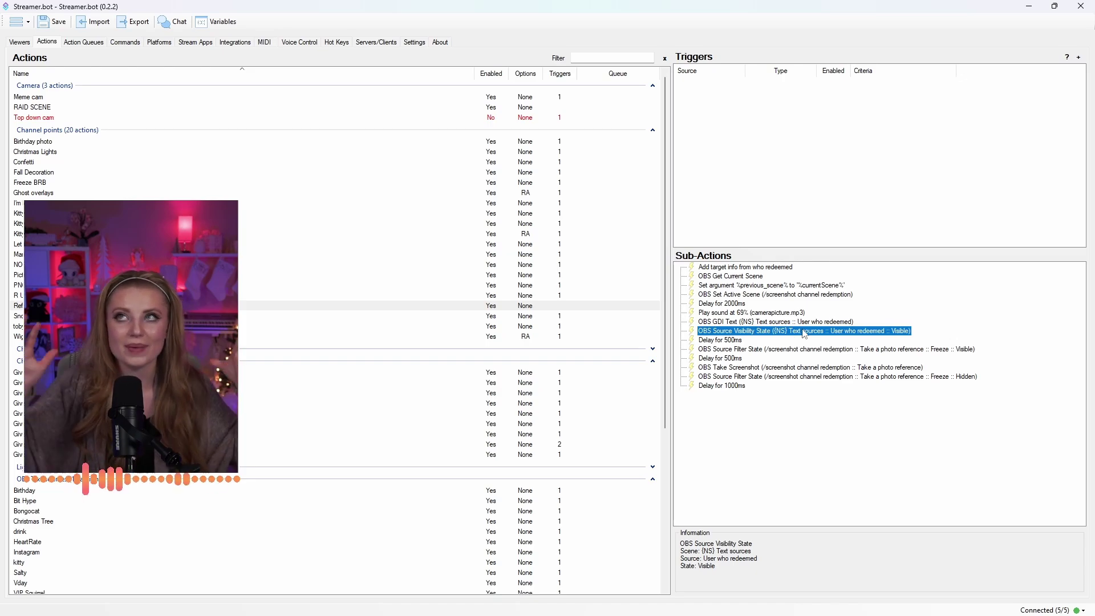
- Add a copy of the visibility step that sets the 'User who redeemed' text source to Hidden
{"action": "right_click", "coordinate": [805, 334]}
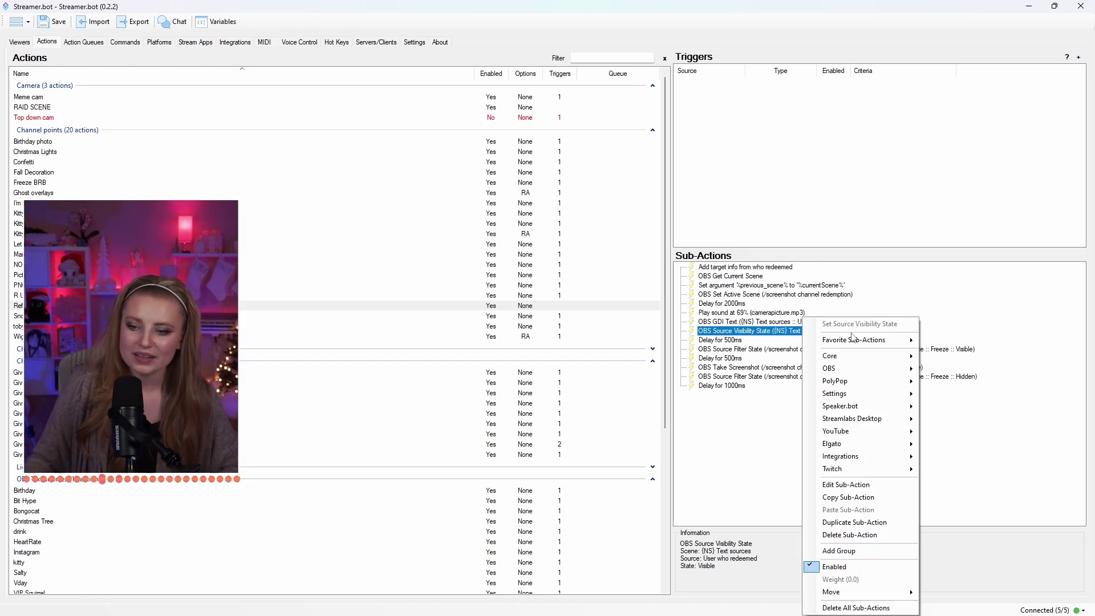
{"action": "left_click", "coordinate": [862, 522]}
{"action": "left_click", "coordinate": [814, 399]}
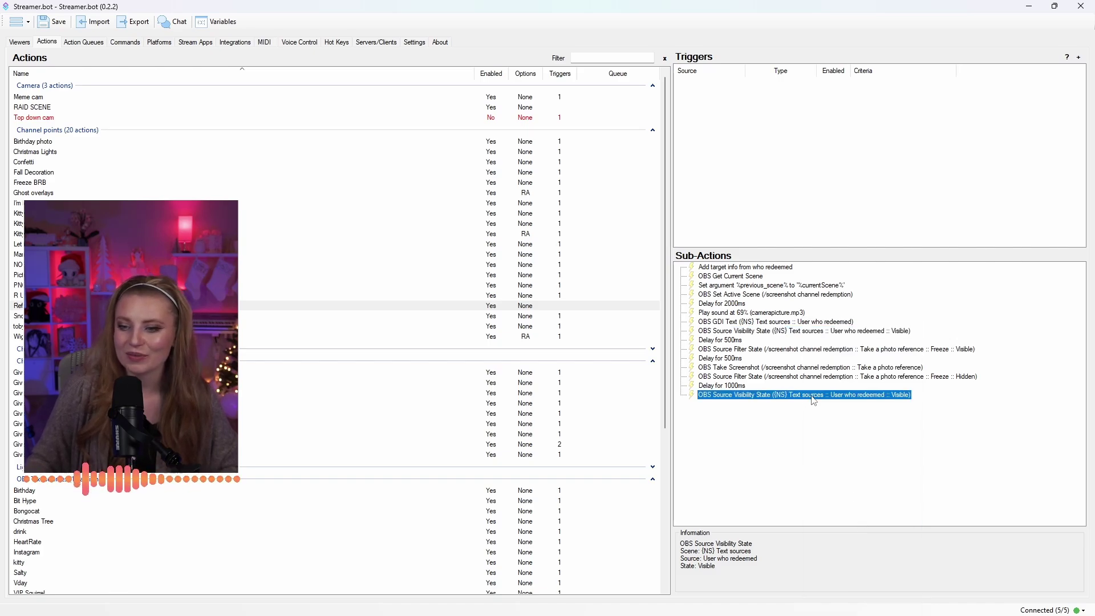
{"action": "double_click", "coordinate": [814, 400]}
{"action": "left_click", "coordinate": [538, 324]}
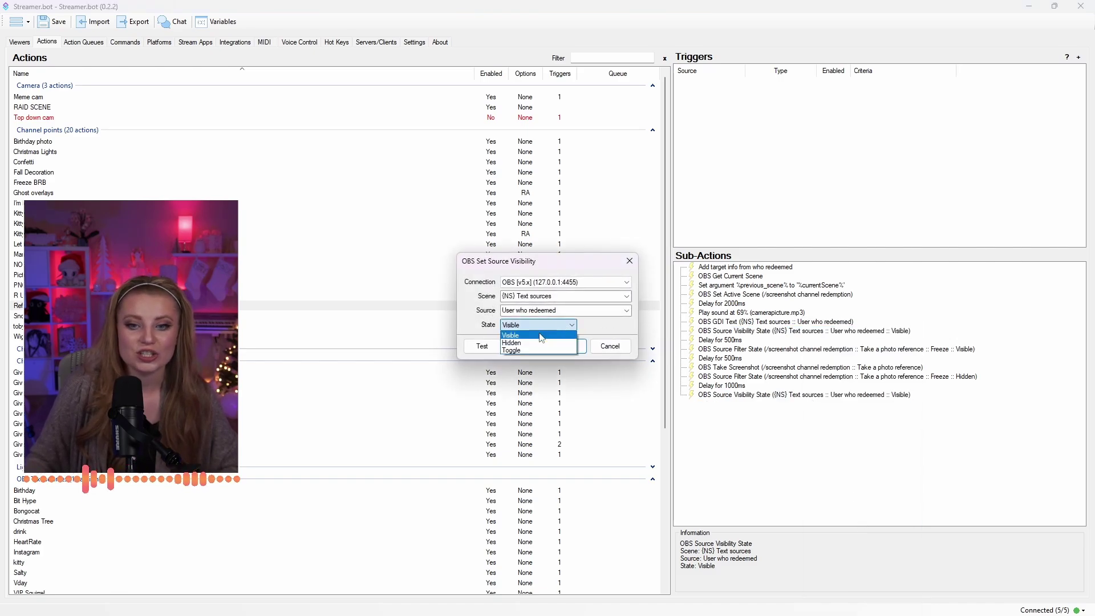
{"action": "left_click", "coordinate": [528, 343]}
{"action": "left_click", "coordinate": [557, 346]}
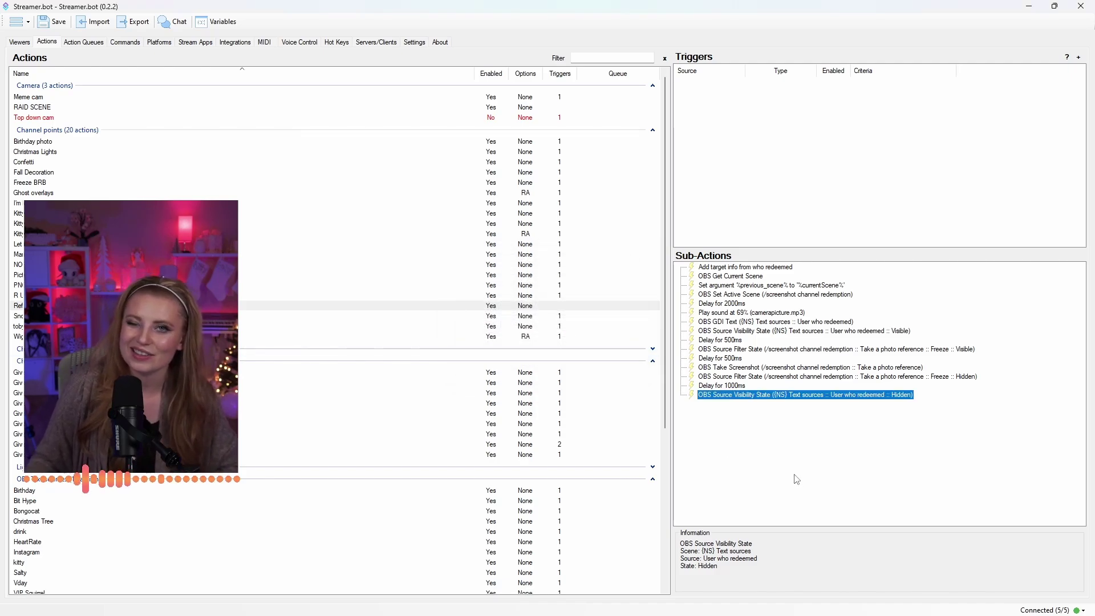
{"action": "left_click", "coordinate": [791, 432]}
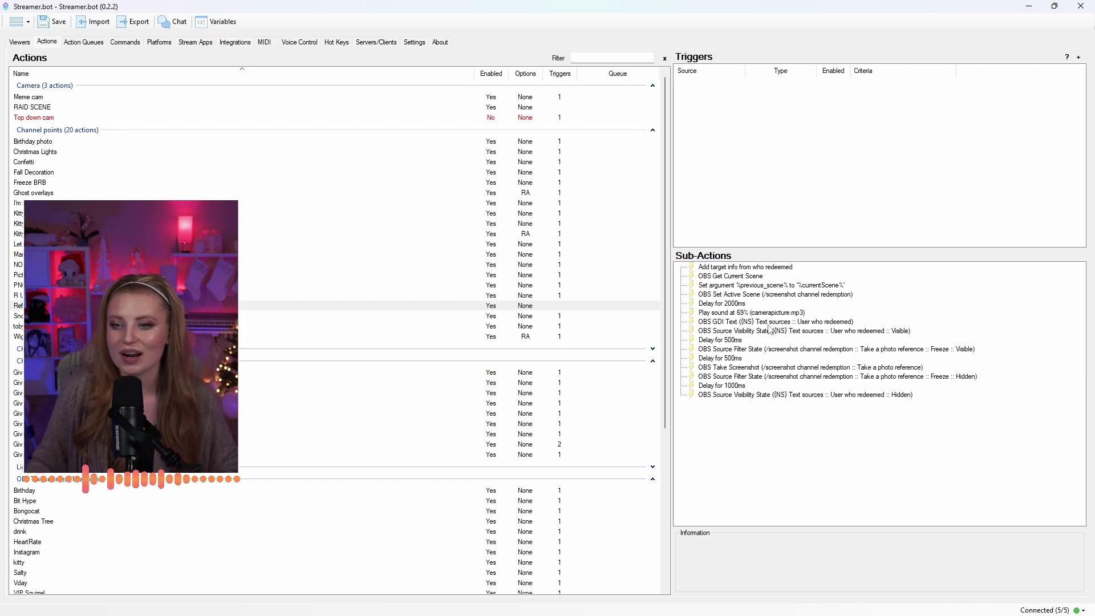
- Add a copied Set Active Scene step that switches OBS to %previous_scene%
{"action": "left_click", "coordinate": [759, 296]}
{"action": "right_click", "coordinate": [759, 297]}
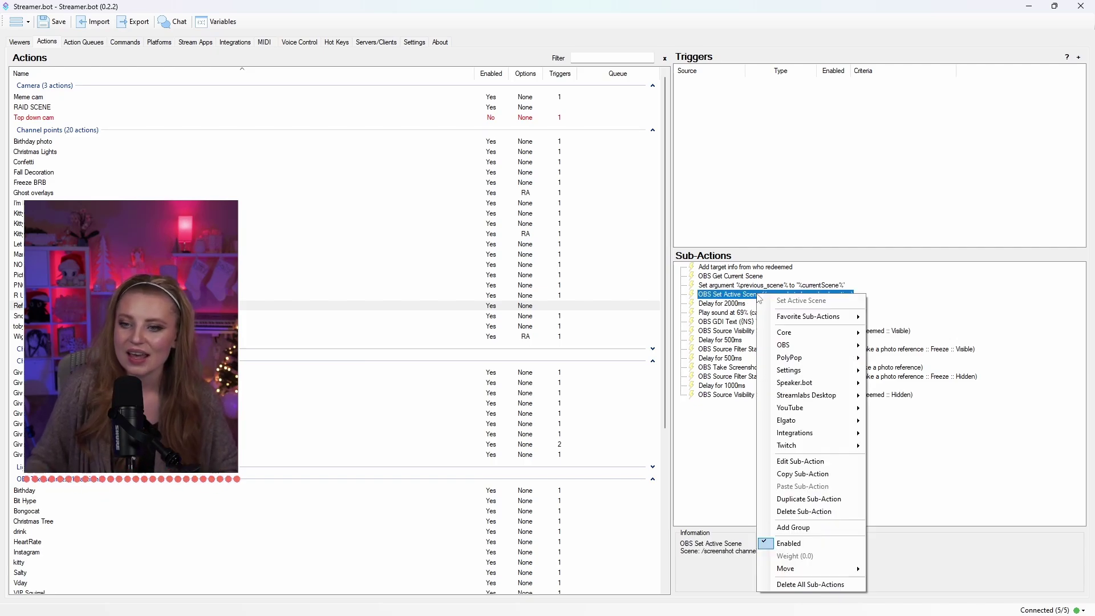
{"action": "left_click", "coordinate": [819, 499]}
{"action": "double_click", "coordinate": [799, 404]}
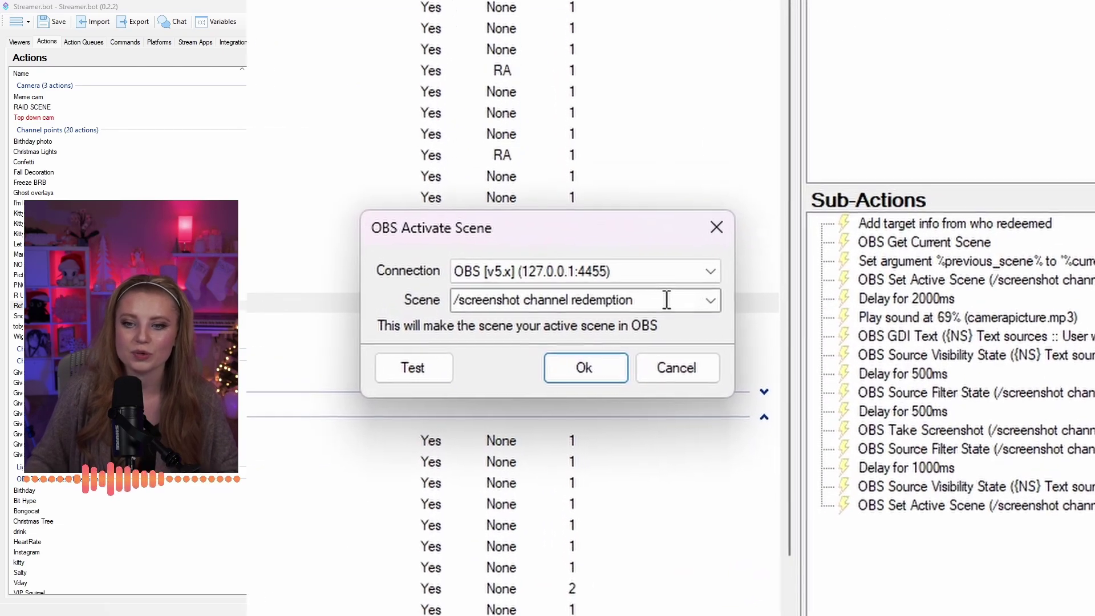
{"action": "double_click", "coordinate": [666, 301]}
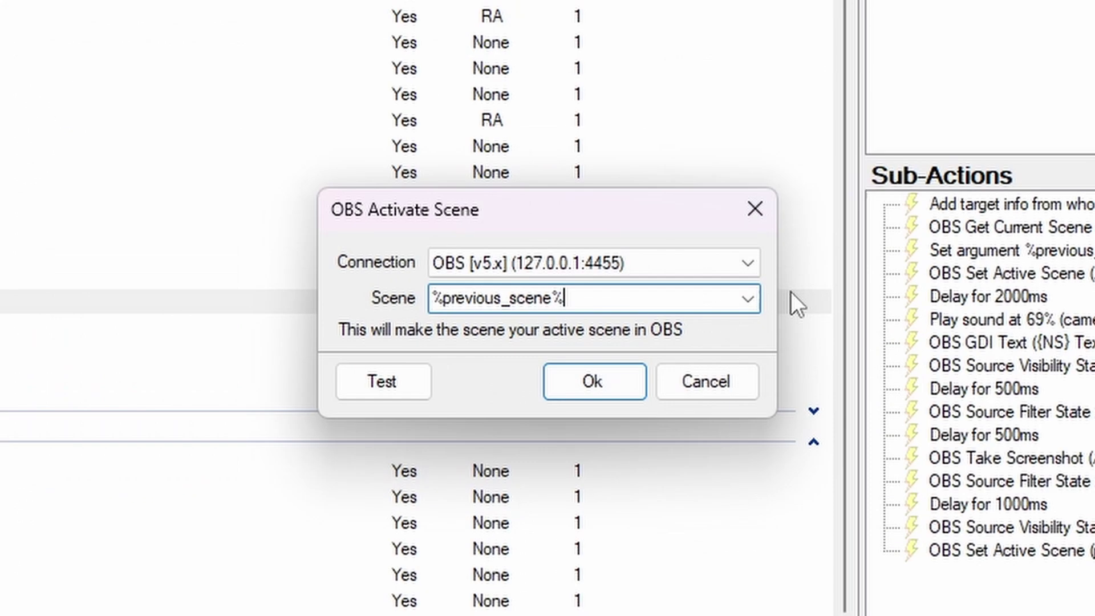
{"action": "left_click", "coordinate": [652, 302]}
{"action": "left_click", "coordinate": [589, 381]}
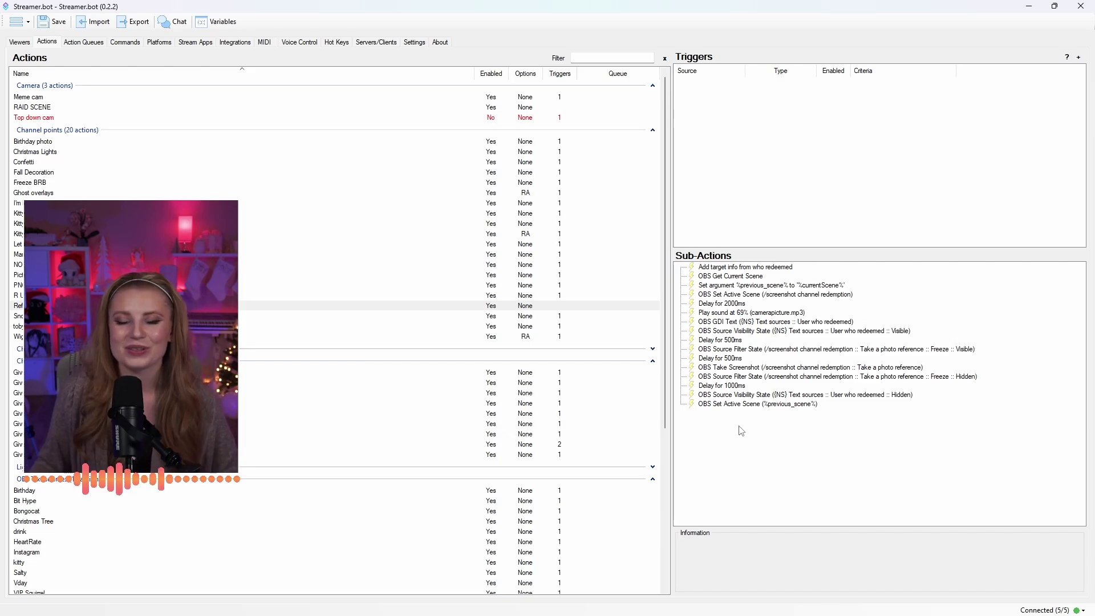
- Start a Discord Basic Webhook sub-action and step through its empty Webhook Name, Username and URL fields
{"action": "right_click", "coordinate": [742, 431]}
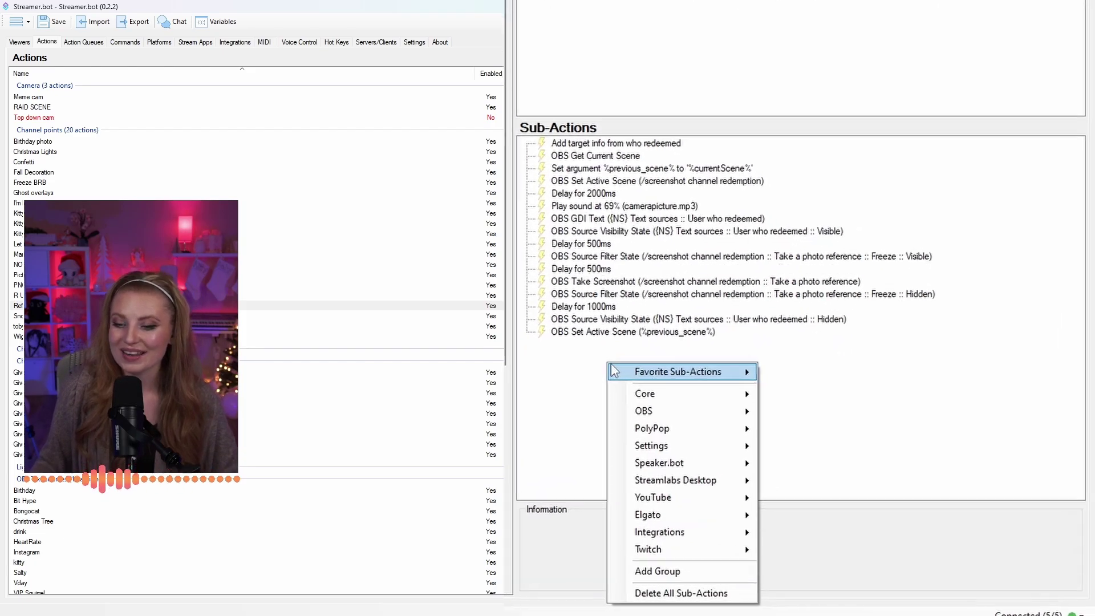
{"action": "mouse_move", "coordinate": [760, 429]}
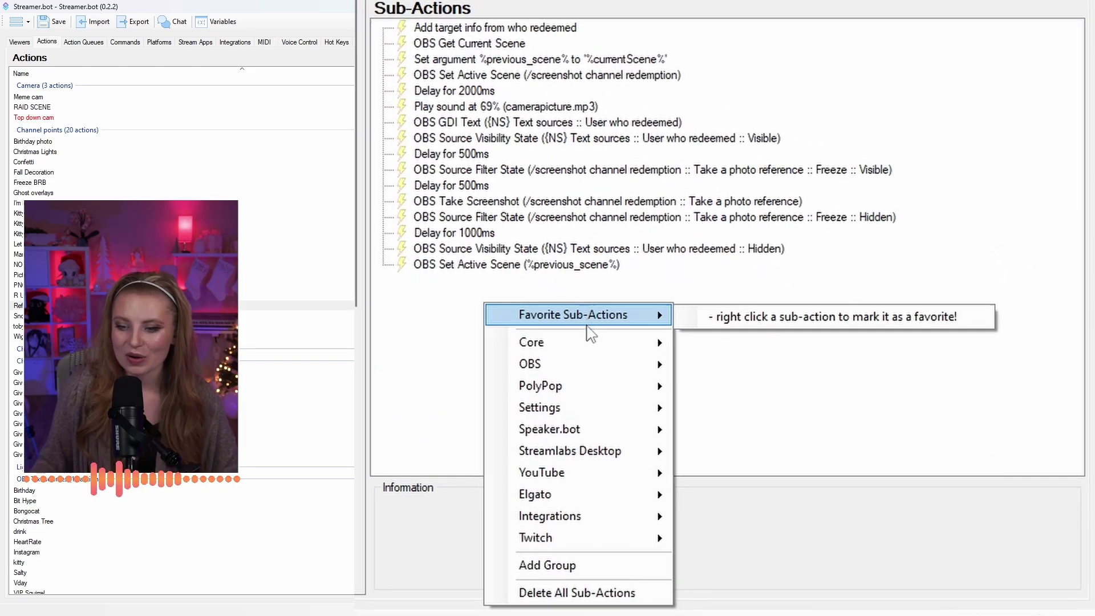
{"action": "mouse_move", "coordinate": [588, 517]}
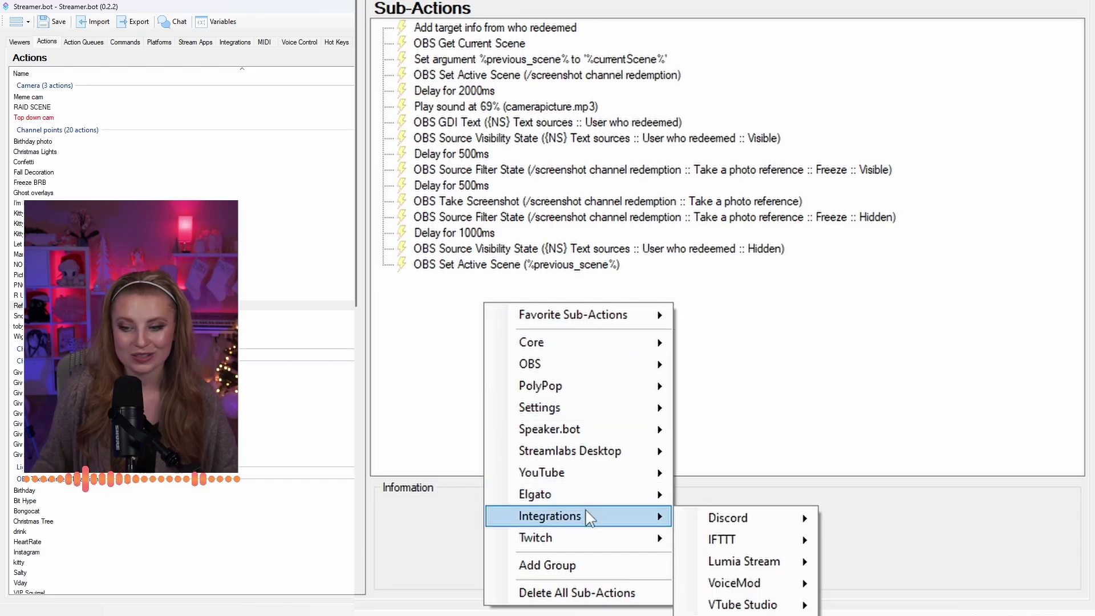
{"action": "mouse_move", "coordinate": [707, 519]}
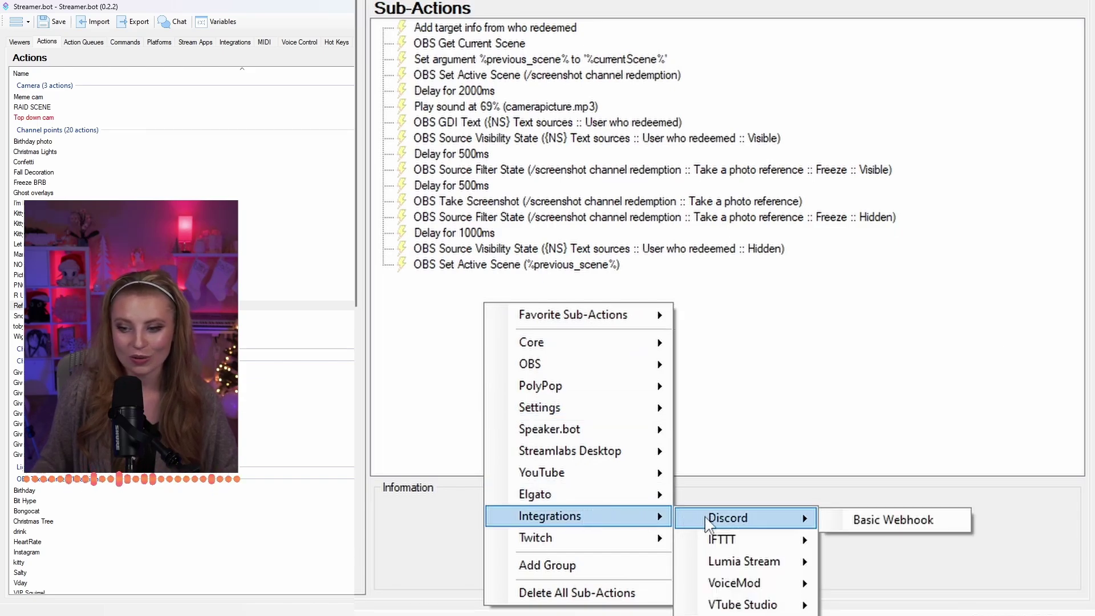
{"action": "left_click", "coordinate": [856, 521]}
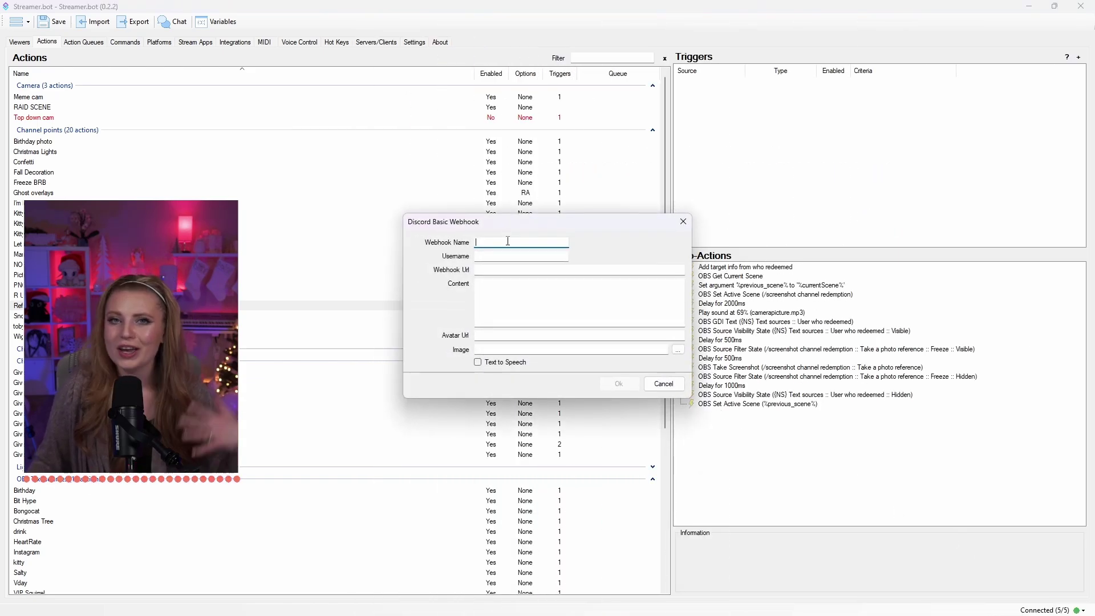
{"action": "key", "text": "Tab"}
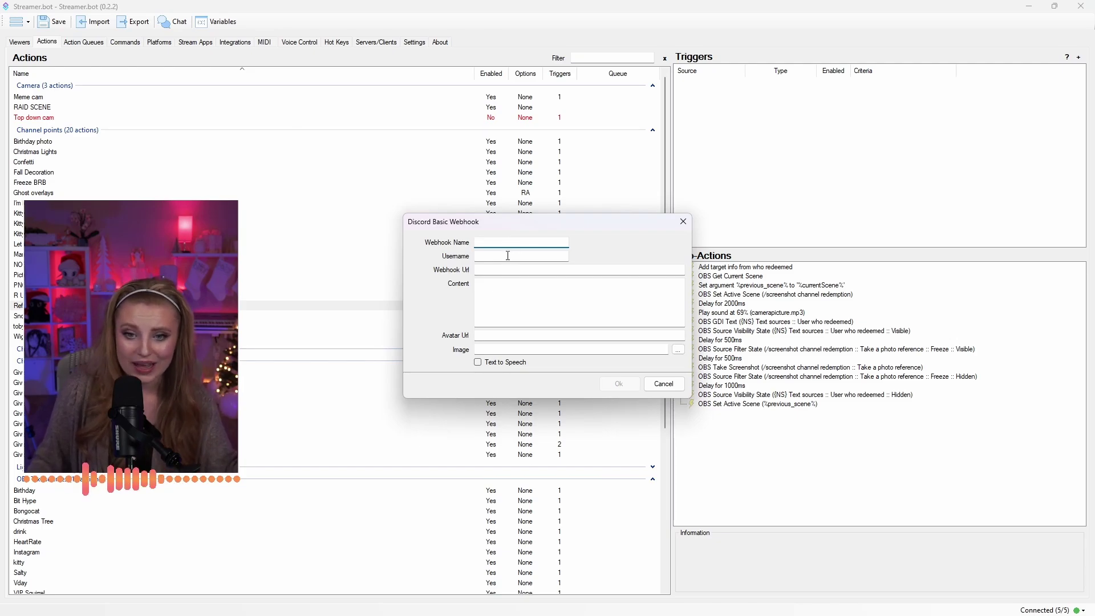
{"action": "key", "text": "Tab"}
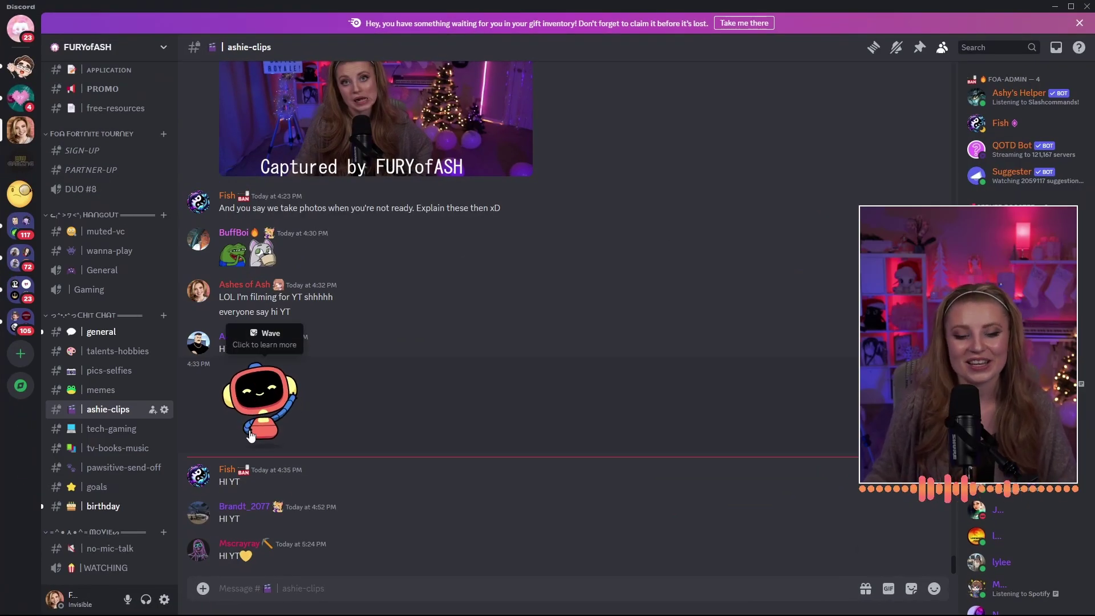
- Get the webhook URL from the ashie-clips channel settings and pick the OBS screenshot as the image
{"action": "left_click", "coordinate": [164, 410]}
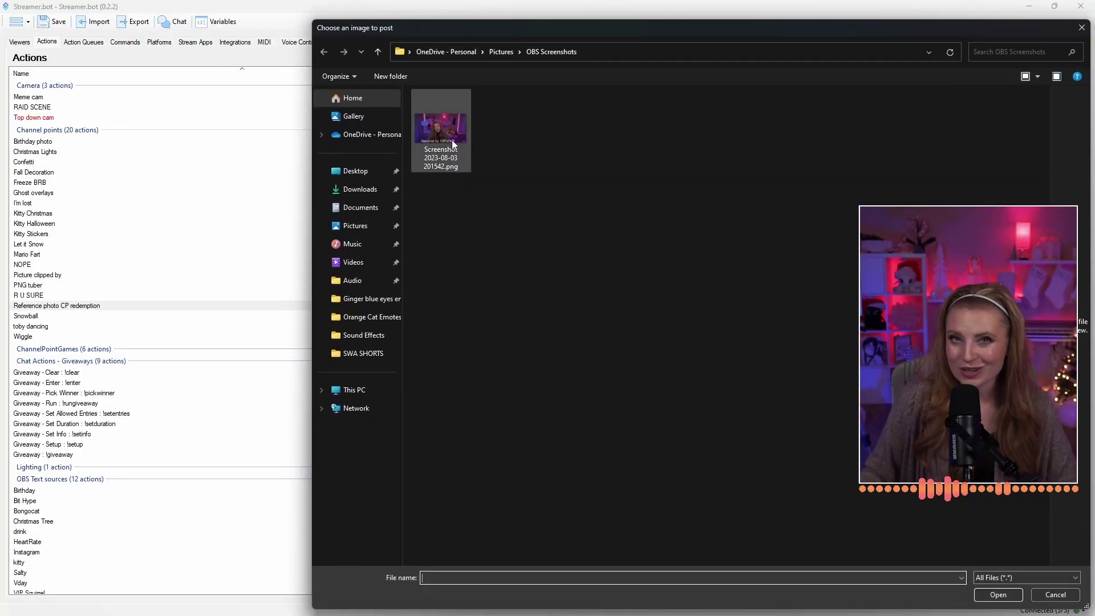
{"action": "left_click", "coordinate": [451, 140]}
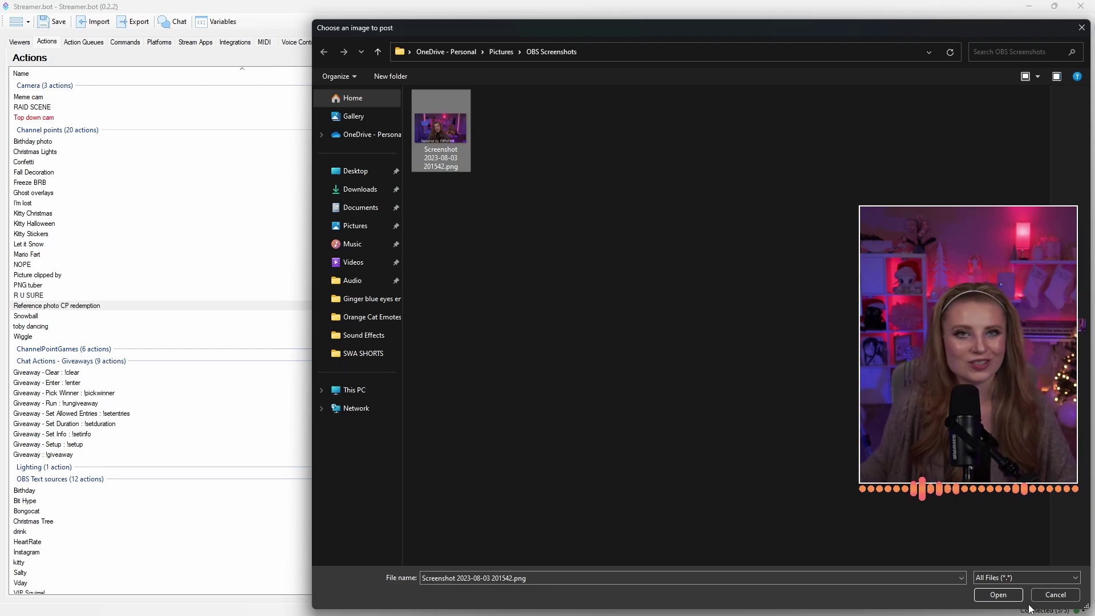
- Attach Screenshot 2023-08-03 201542.png and save the Discord Basic Webhook sub-action
{"action": "left_click", "coordinate": [999, 595]}
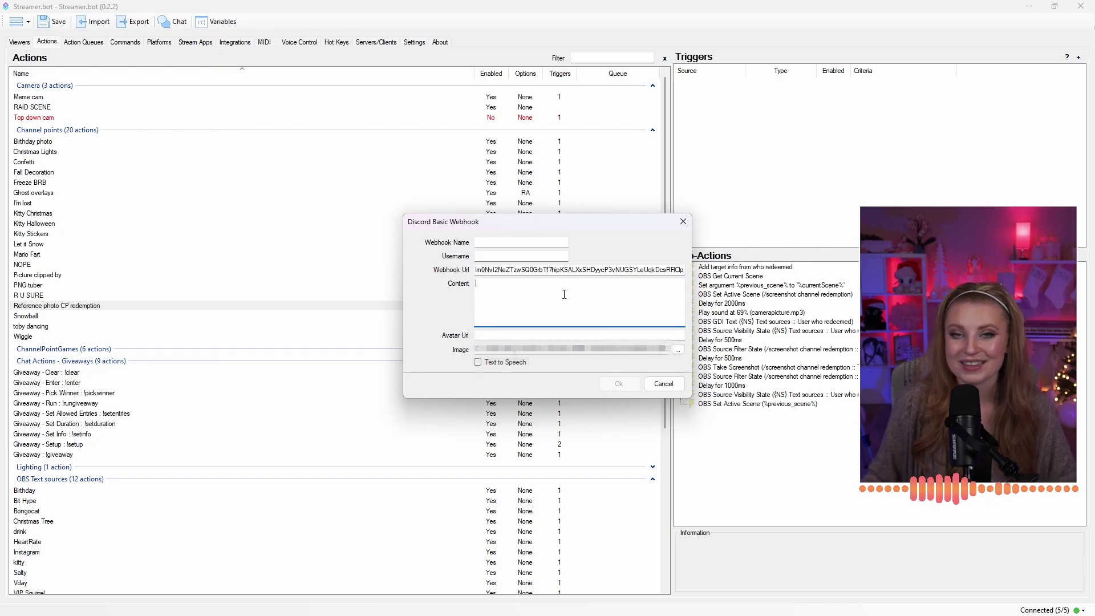
{"action": "left_click", "coordinate": [509, 243]}
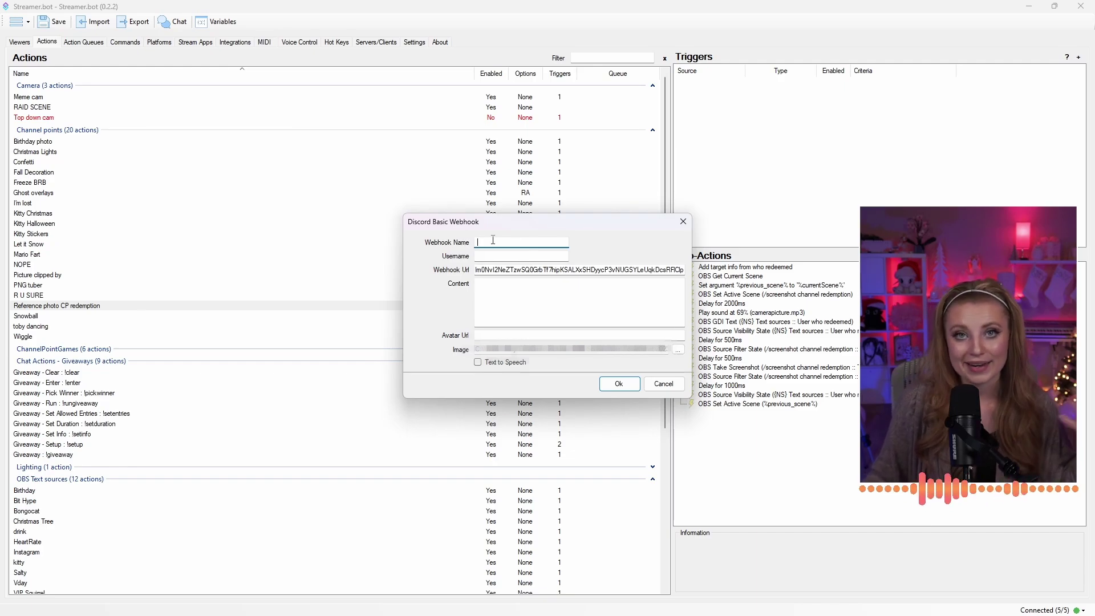
{"action": "left_click", "coordinate": [627, 384]}
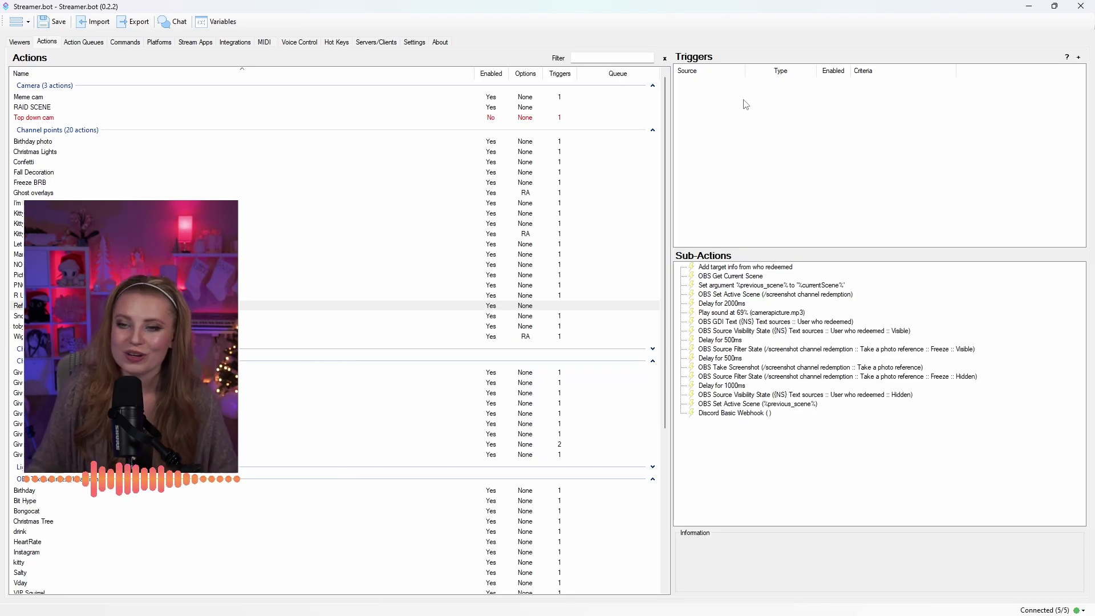
- Add a Twitch Channel Reward Redemption trigger to the action
{"action": "right_click", "coordinate": [770, 129]}
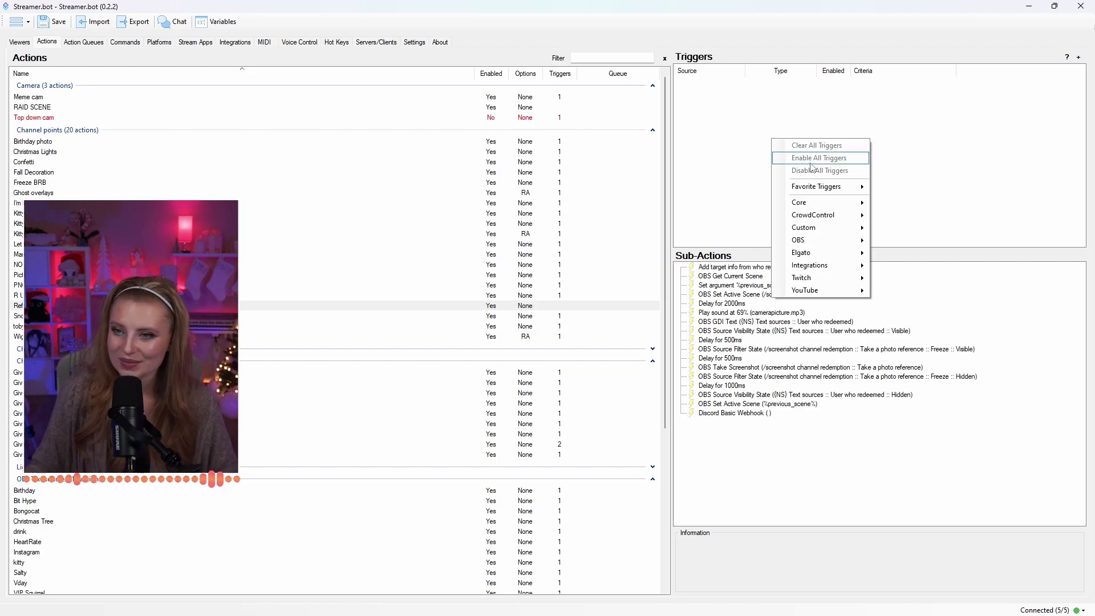
{"action": "left_click", "coordinate": [748, 111]}
{"action": "right_click", "coordinate": [748, 111]}
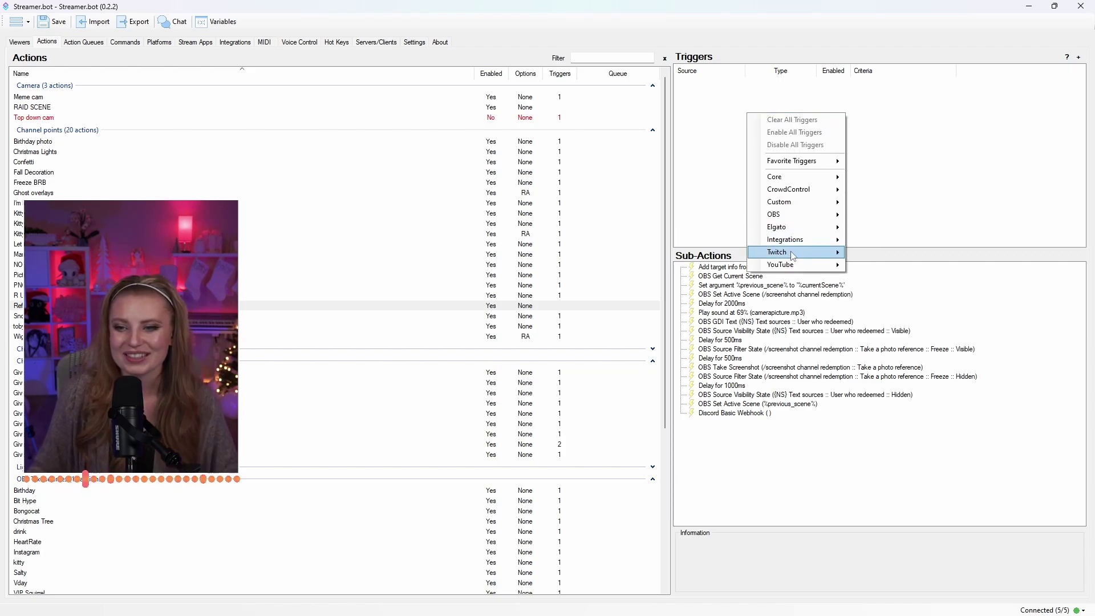
{"action": "mouse_move", "coordinate": [793, 256]}
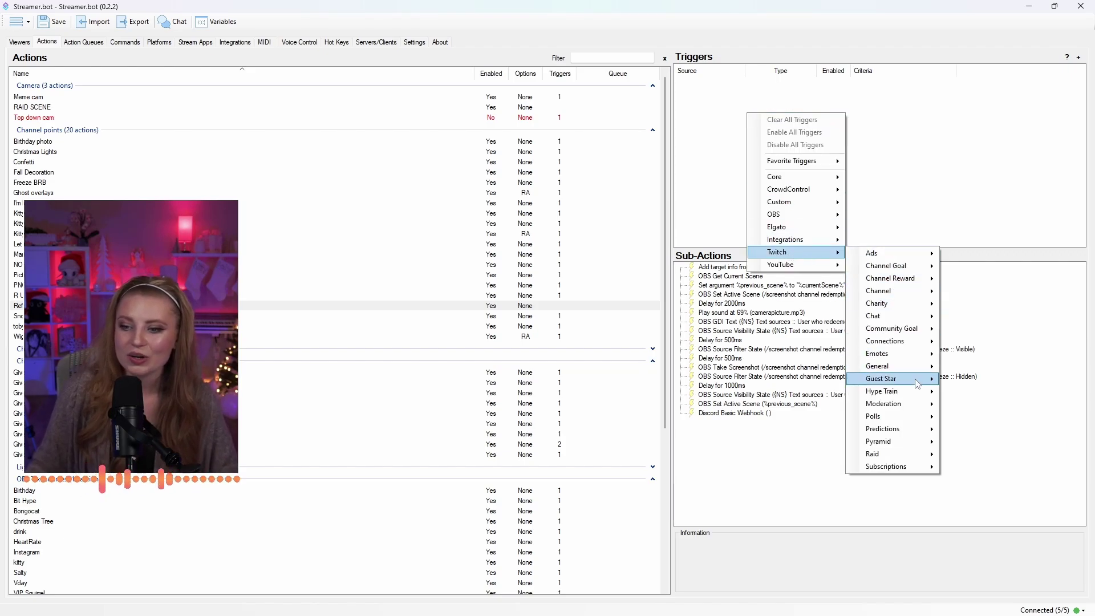
{"action": "mouse_move", "coordinate": [922, 281]}
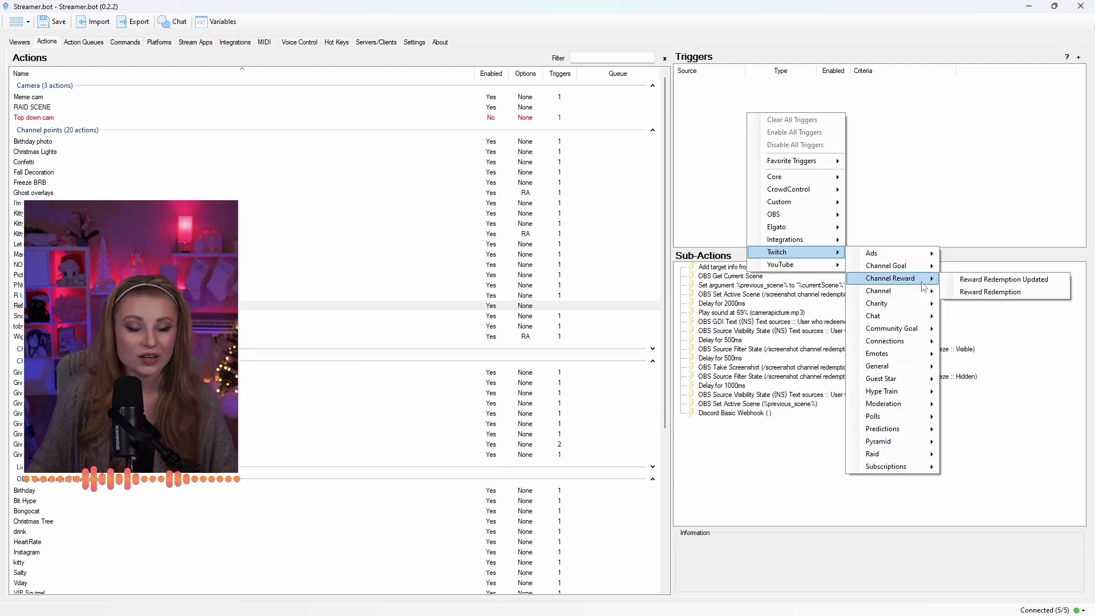
{"action": "left_click", "coordinate": [1014, 292]}
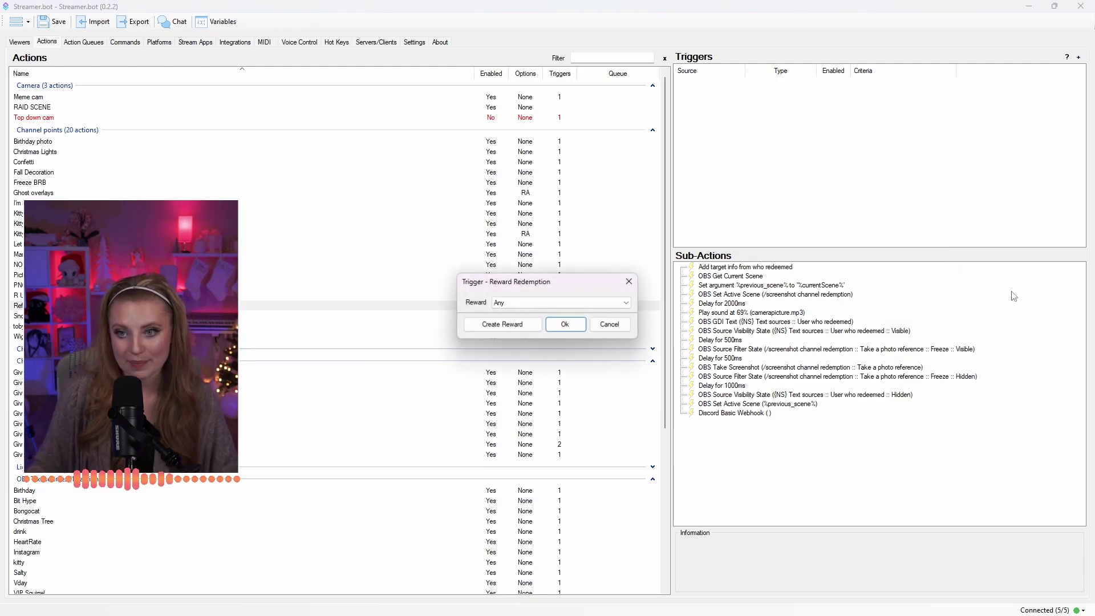
- Create a new channel reward titled Testing and confirm it for the trigger
{"action": "left_click", "coordinate": [541, 316]}
{"action": "left_click", "coordinate": [531, 237]}
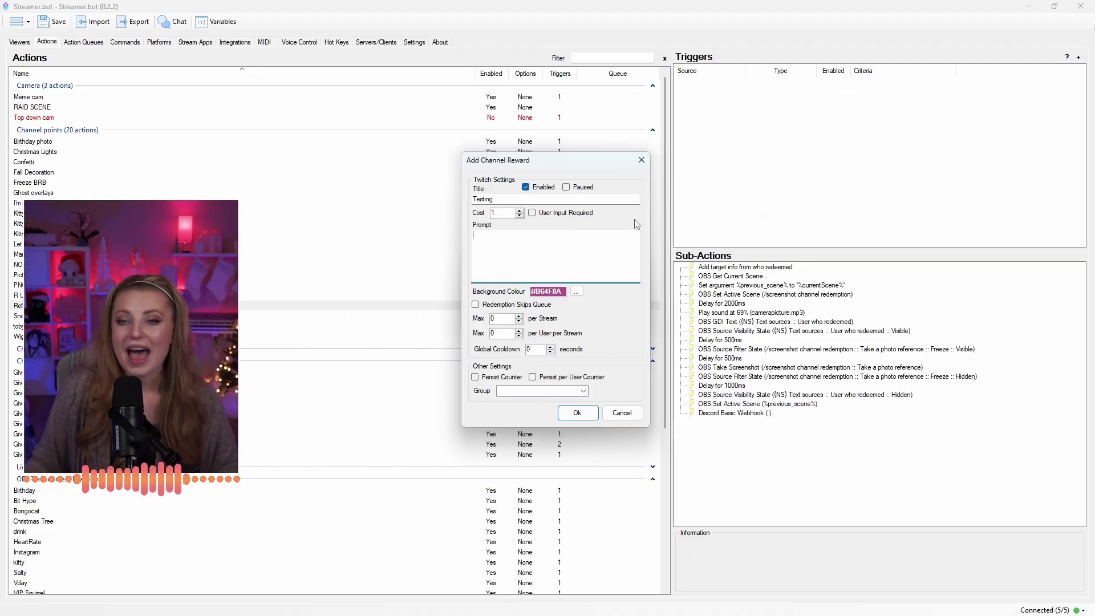
{"action": "left_click", "coordinate": [578, 413]}
{"action": "left_click", "coordinate": [572, 306]}
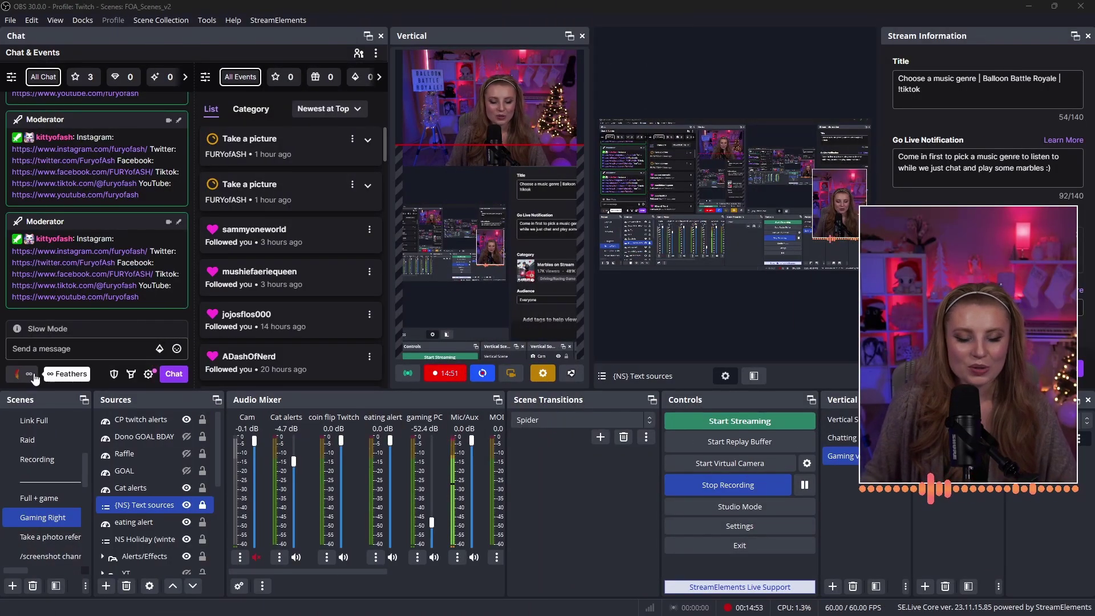
- Redeem the Testing reward from the OBS chat dock, then return to Streamer.bot
{"action": "left_click", "coordinate": [29, 375]}
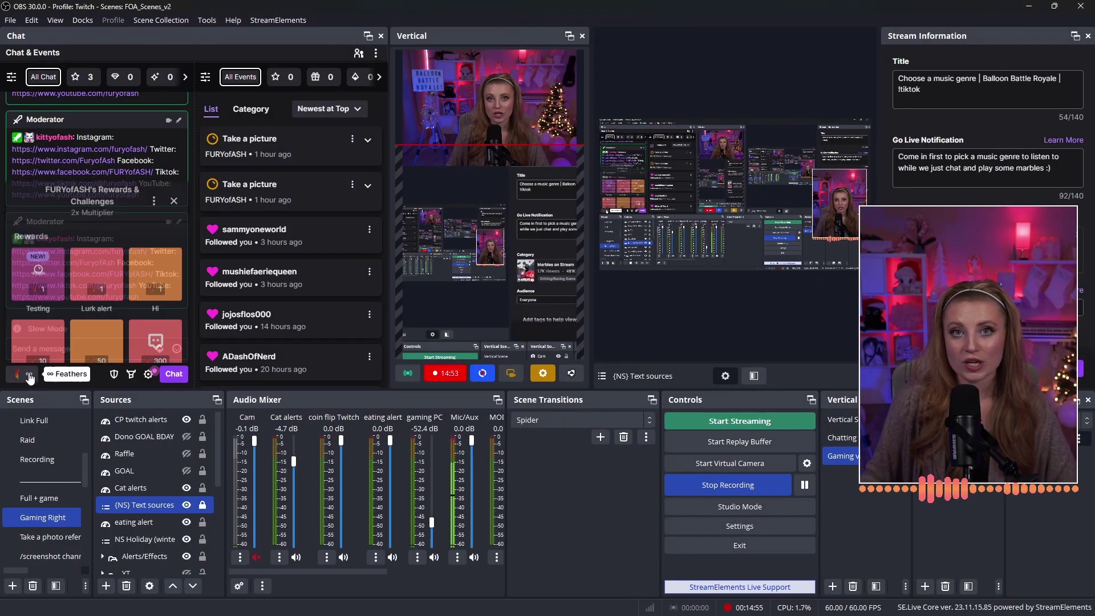
{"action": "left_click", "coordinate": [36, 280]}
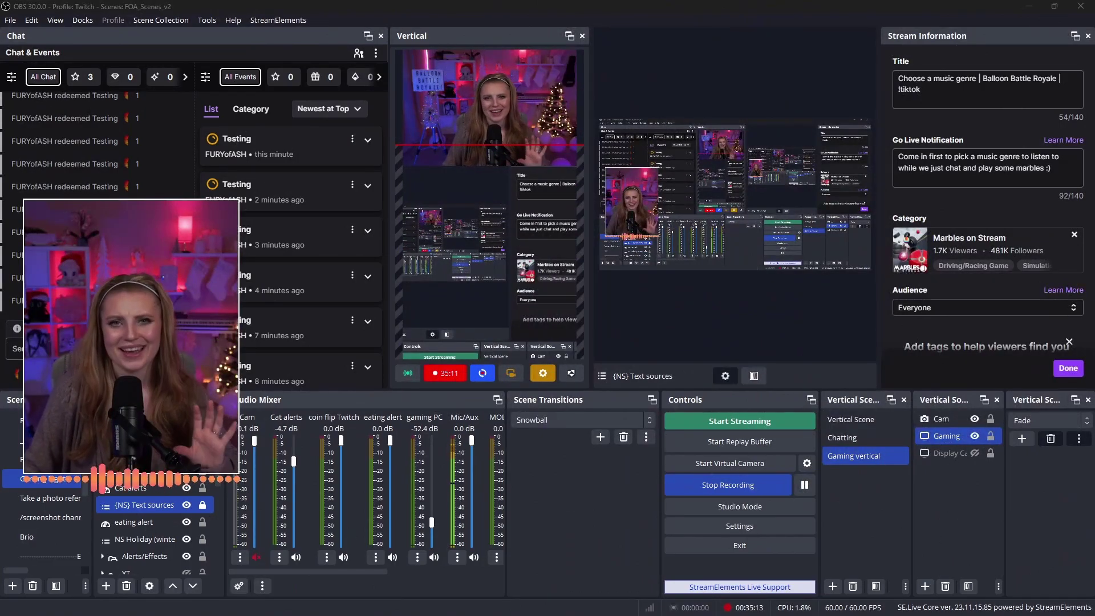
{"action": "key", "text": "alt+Tab"}
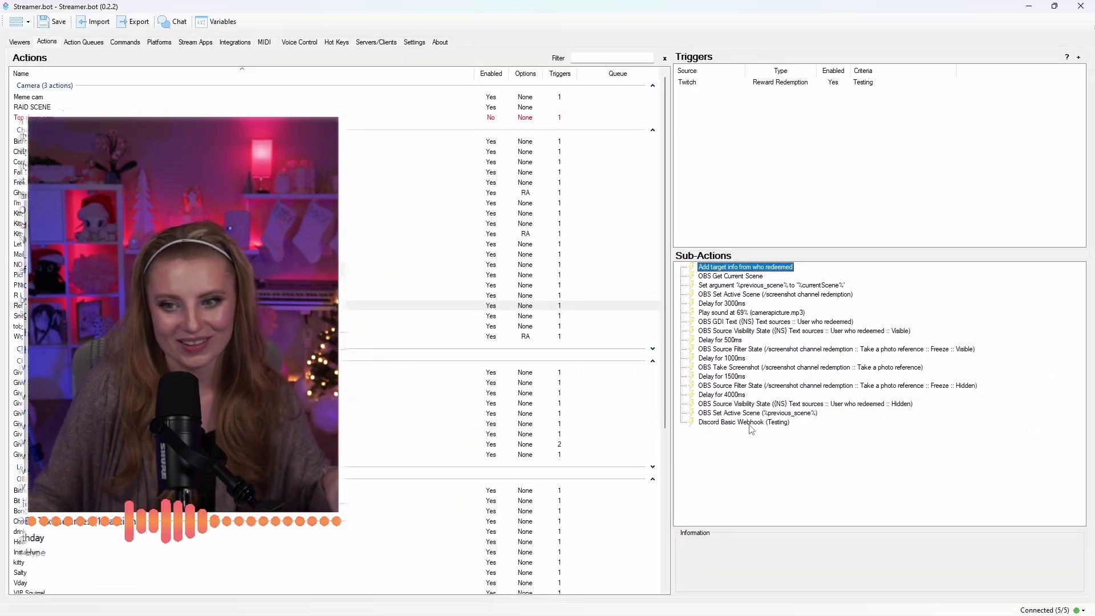
- Open the Discord Basic Webhook sub-action and check its Testing name and Username fields
{"action": "double_click", "coordinate": [752, 424]}
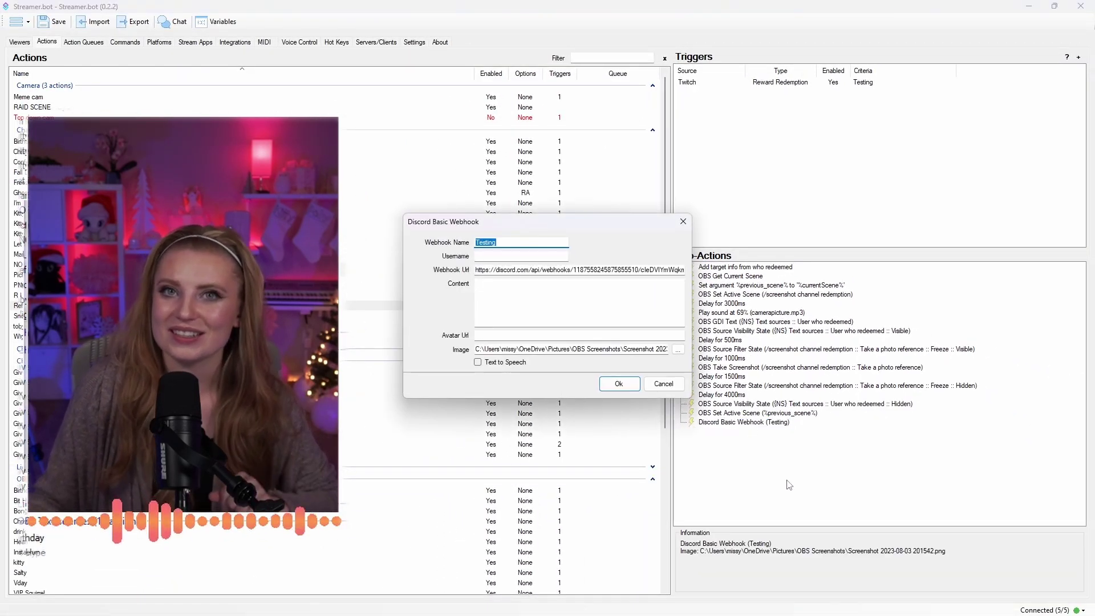
{"action": "left_click", "coordinate": [503, 256]}
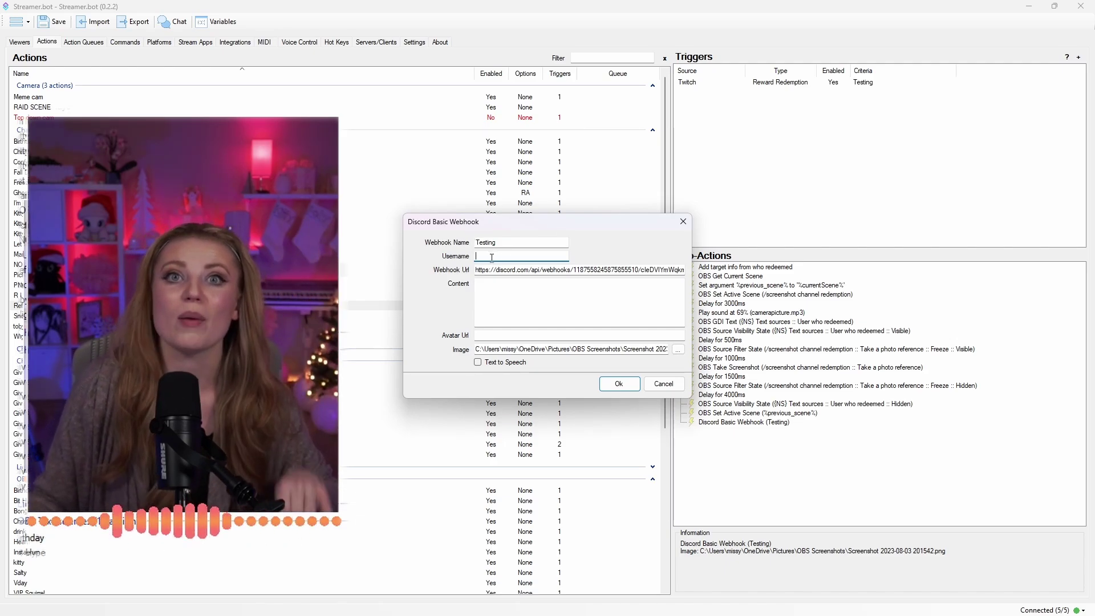
{"action": "key", "text": "shift+Tab"}
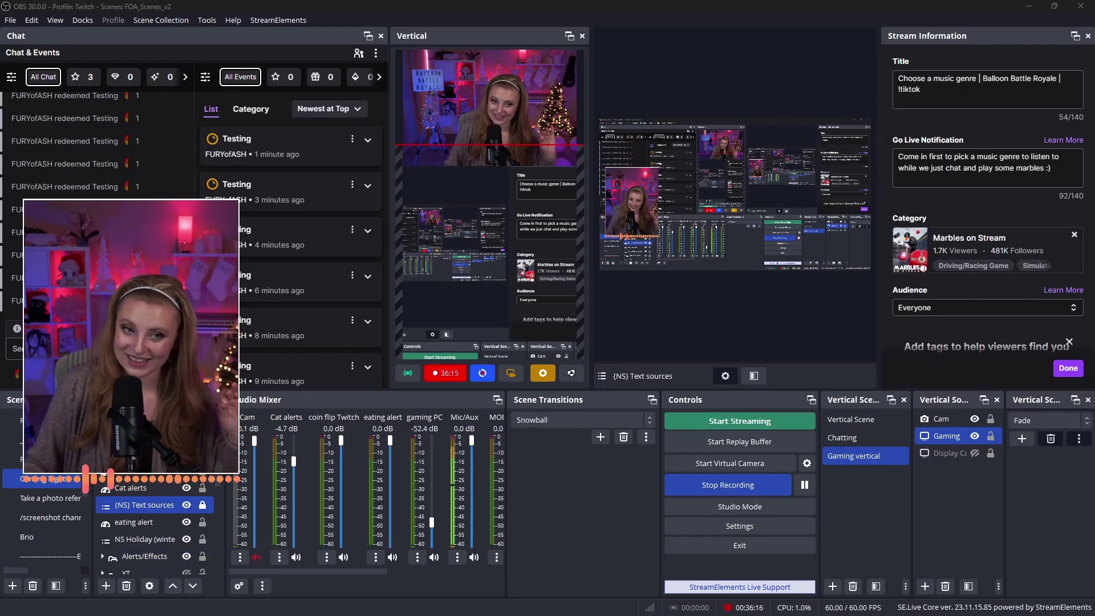
- Redeem the Testing reward again from the OBS chat dock, then switch to Discord to see the post
{"action": "left_click", "coordinate": [16, 372]}
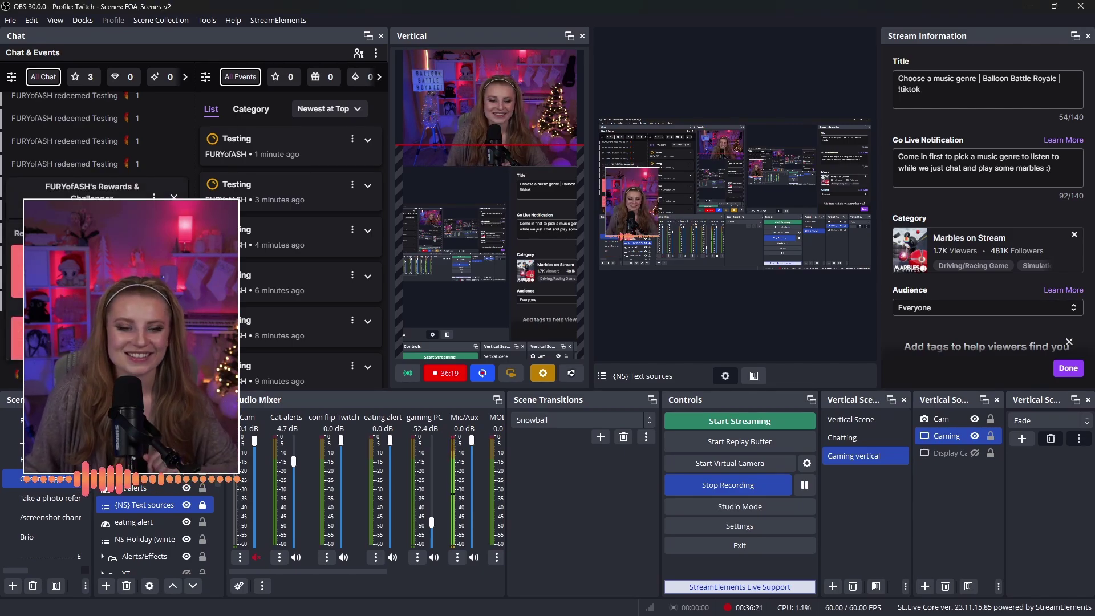
{"action": "left_click", "coordinate": [46, 271]}
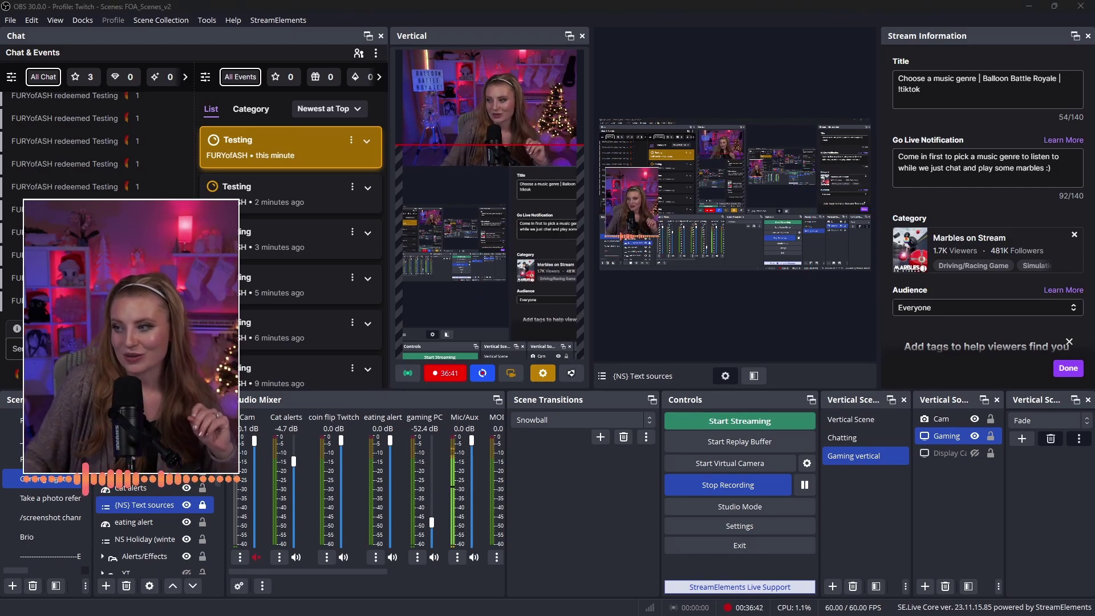
{"action": "key", "text": "alt+Tab"}
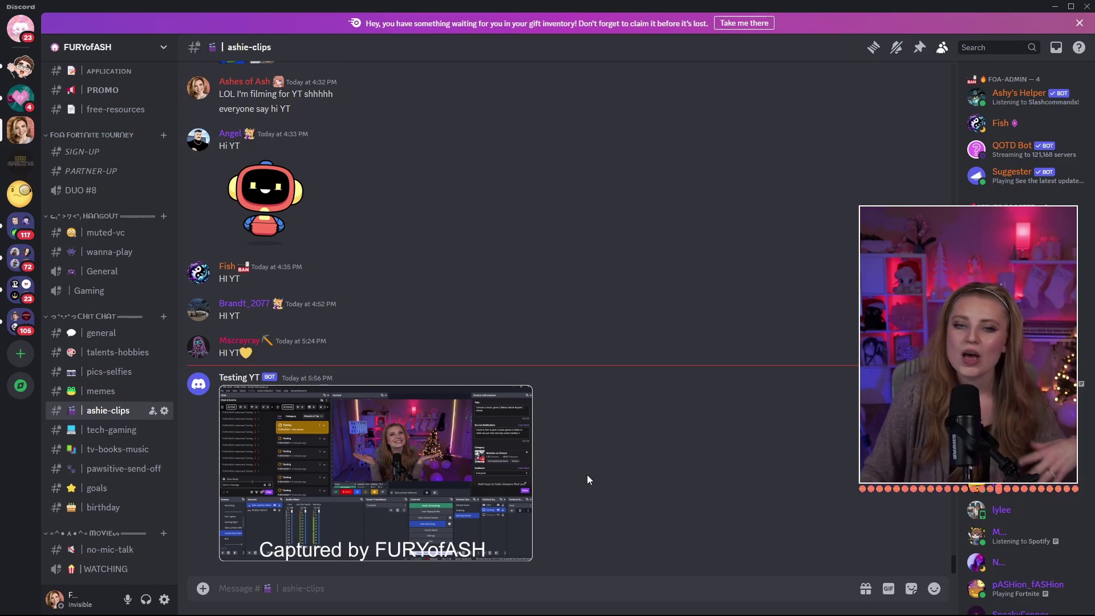
{"action": "scroll", "coordinate": [588, 439], "scroll_direction": "up", "scroll_amount": 7}
{"action": "scroll", "coordinate": [430, 324], "scroll_direction": "up", "scroll_amount": 2}
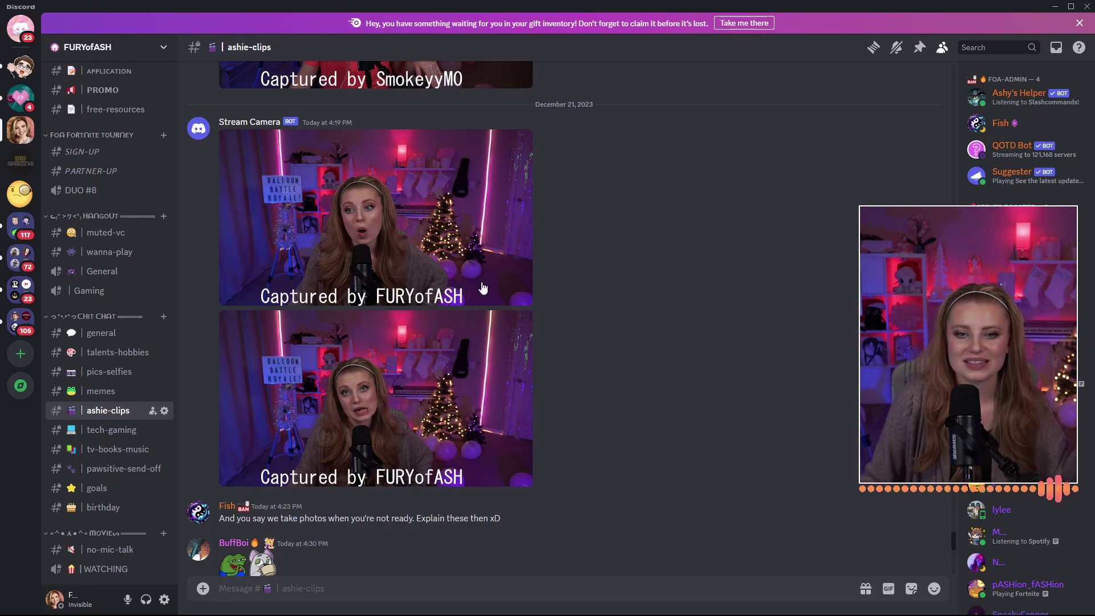
{"action": "scroll", "coordinate": [706, 446], "scroll_direction": "down", "scroll_amount": 10}
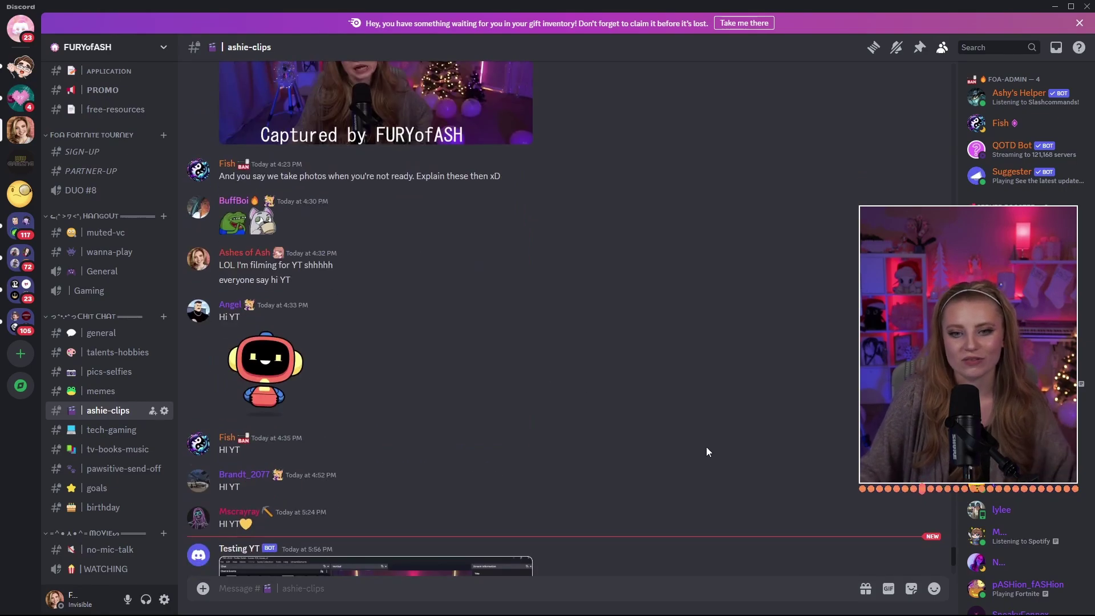